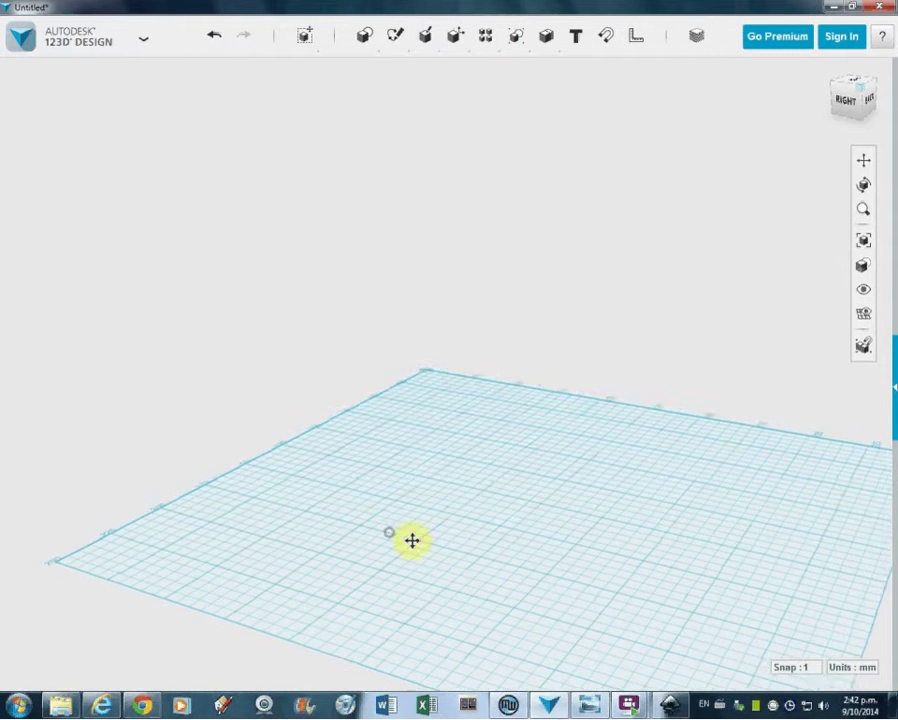
Insert a box with length, width and height of 50 mm on the grid.
{"action": "right_click_drag", "start_coordinate": [313, 508], "coordinate": [388, 545]}
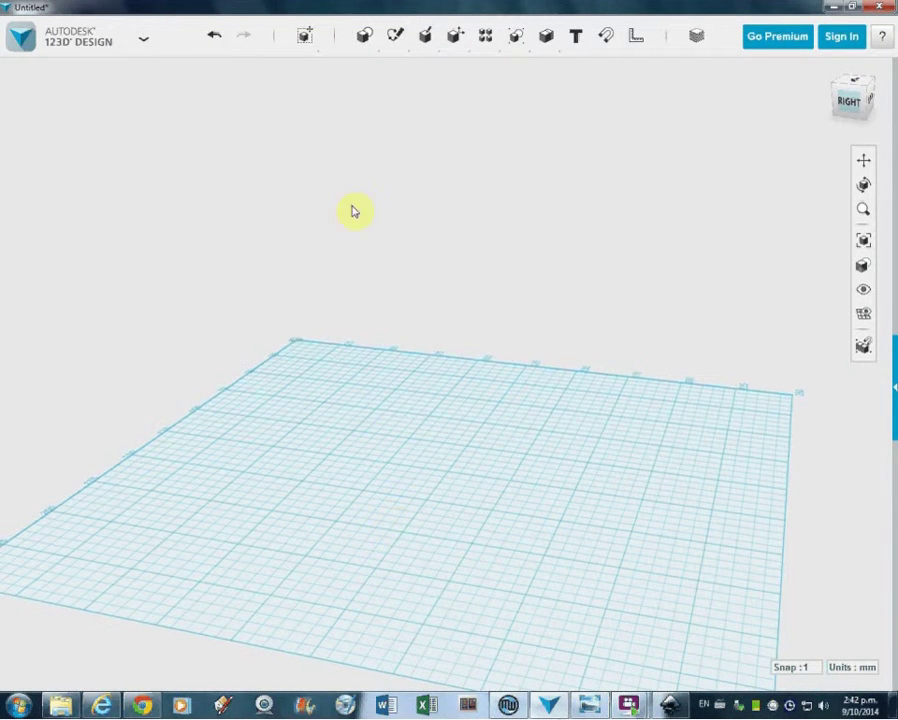
{"action": "mouse_move", "coordinate": [362, 50]}
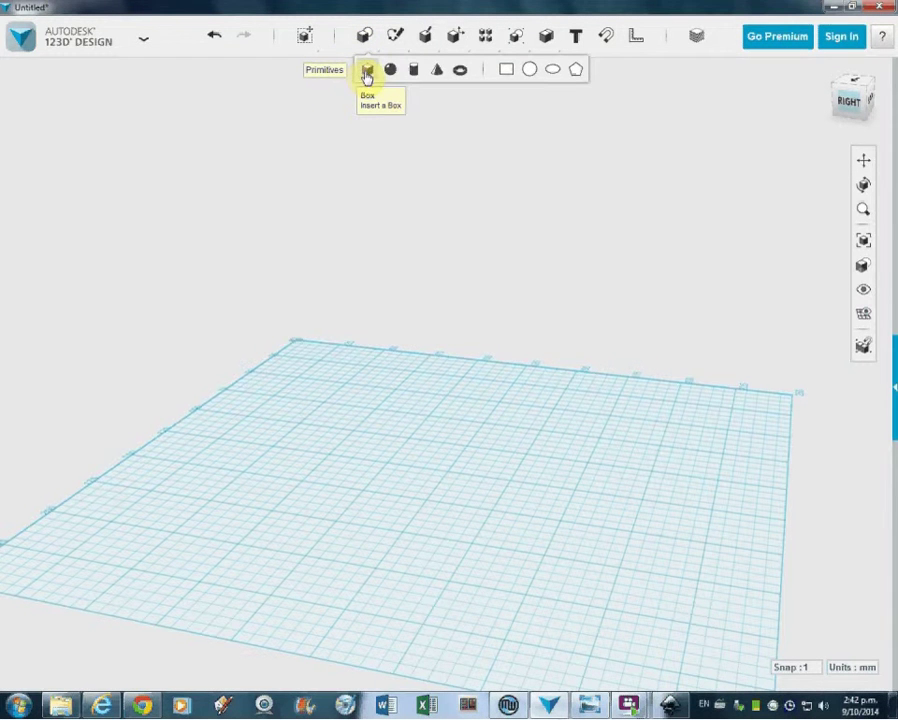
{"action": "left_click", "coordinate": [368, 72]}
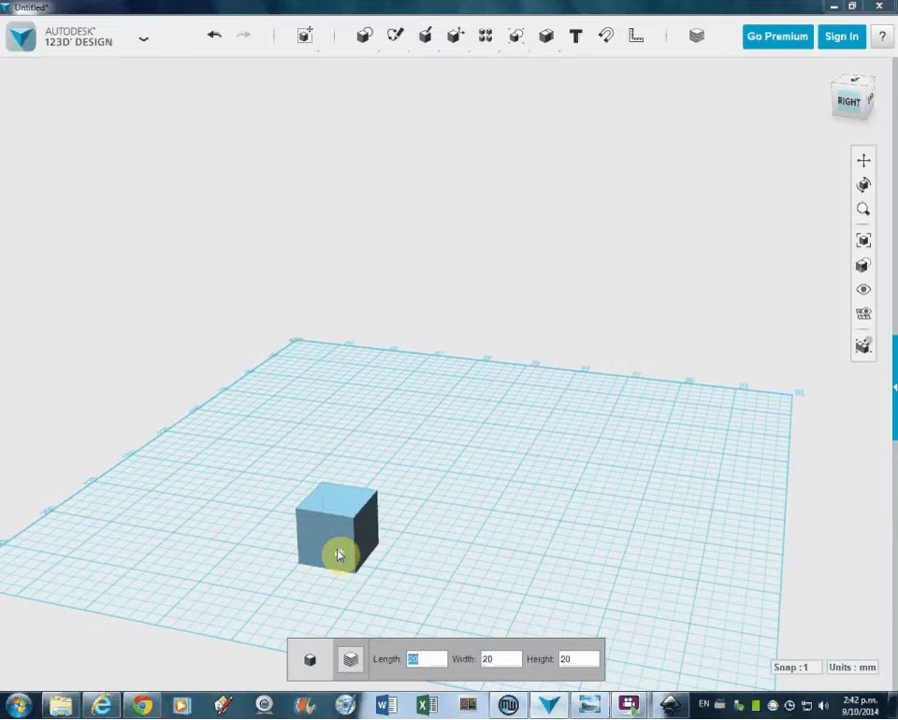
{"action": "type", "text": "505050"}
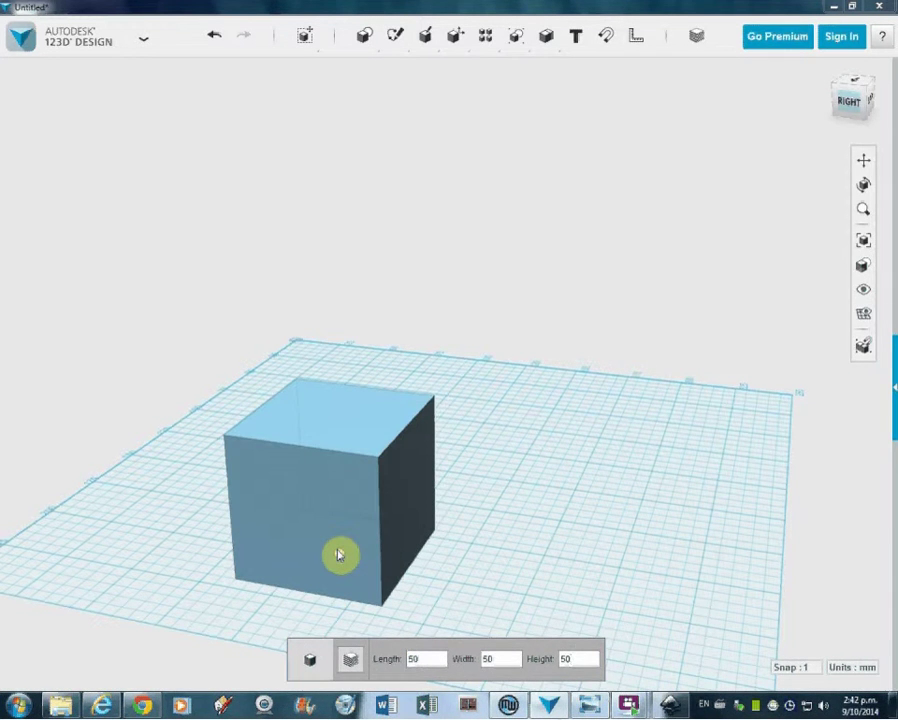
{"action": "left_click", "coordinate": [338, 555]}
{"action": "left_click", "coordinate": [619, 543]}
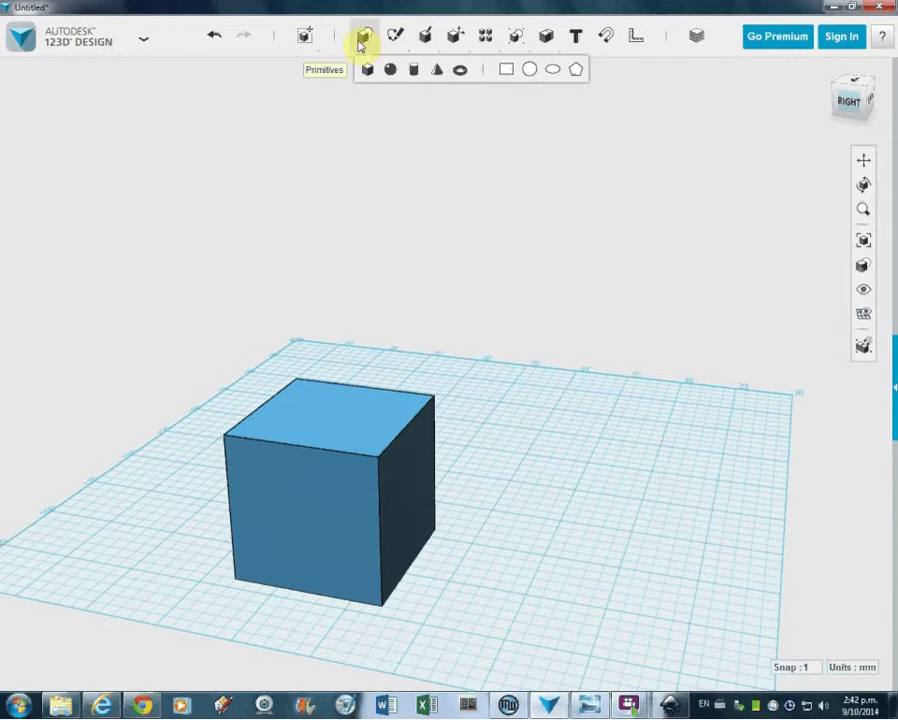
Place a text on the grid beside the cube and rotate it to 180 degrees.
{"action": "left_click", "coordinate": [576, 40]}
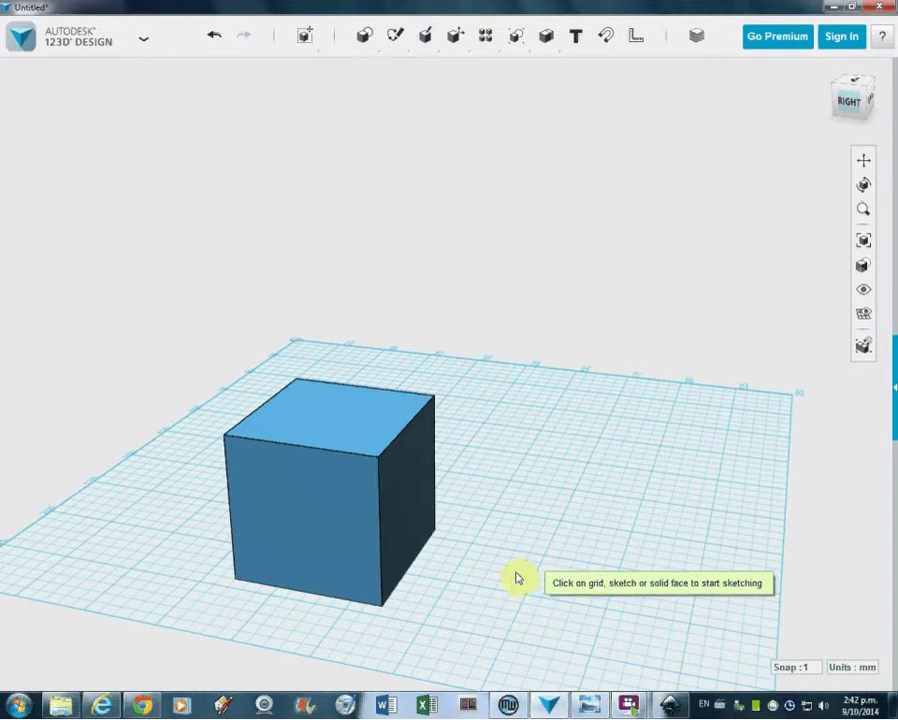
{"action": "left_click", "coordinate": [449, 587]}
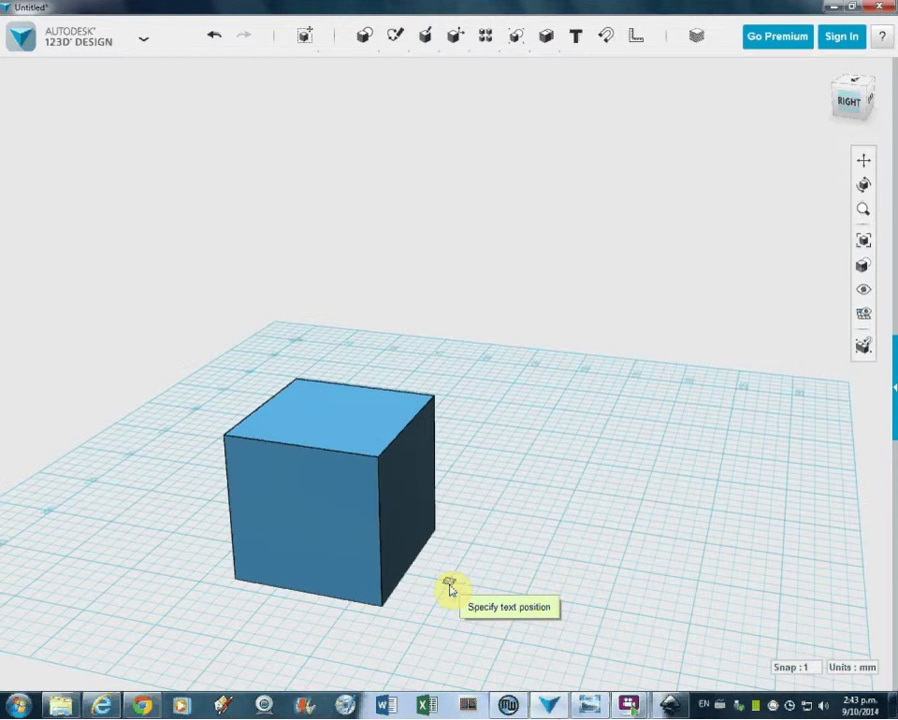
{"action": "left_click", "coordinate": [449, 587]}
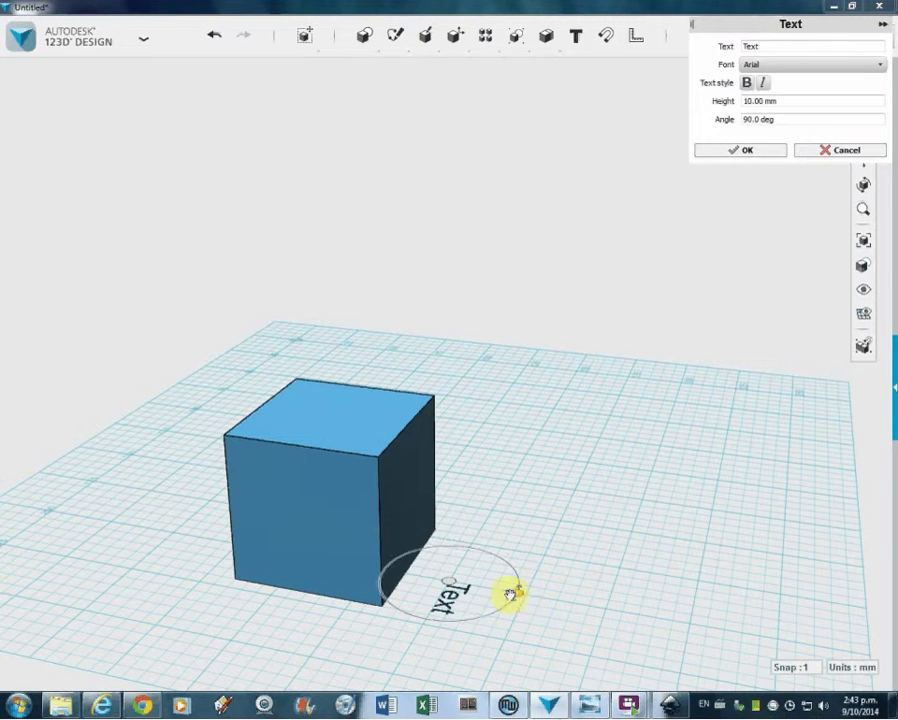
{"action": "left_click_drag", "start_coordinate": [516, 596], "coordinate": [533, 476]}
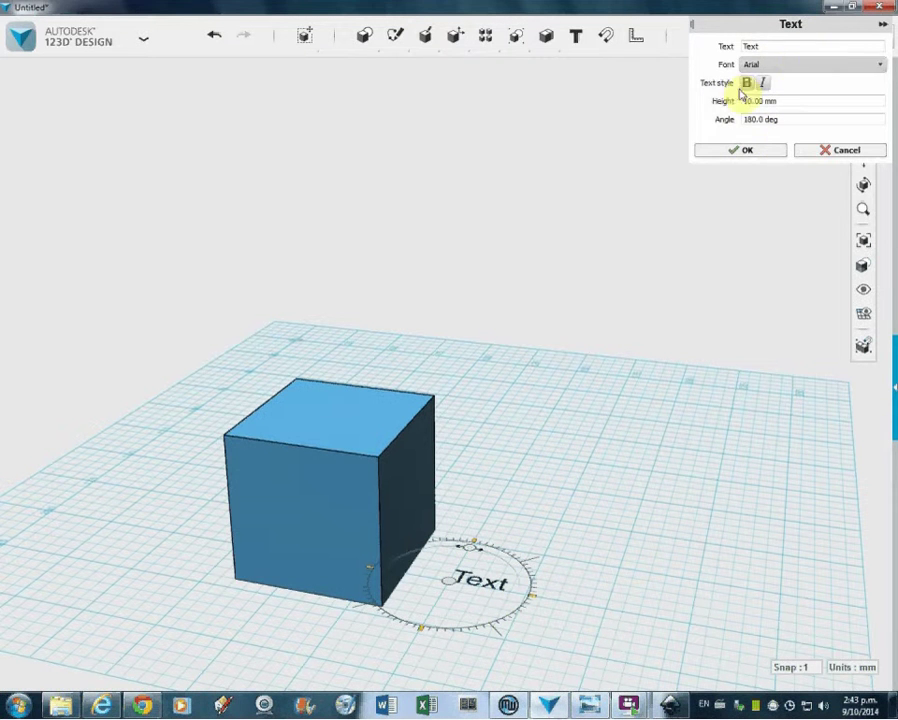
Replace the placeholder text with a first name in capitals, make it bold and accept the text.
{"action": "left_click", "coordinate": [775, 47]}
{"action": "left_click_drag", "start_coordinate": [775, 47], "coordinate": [727, 49]}
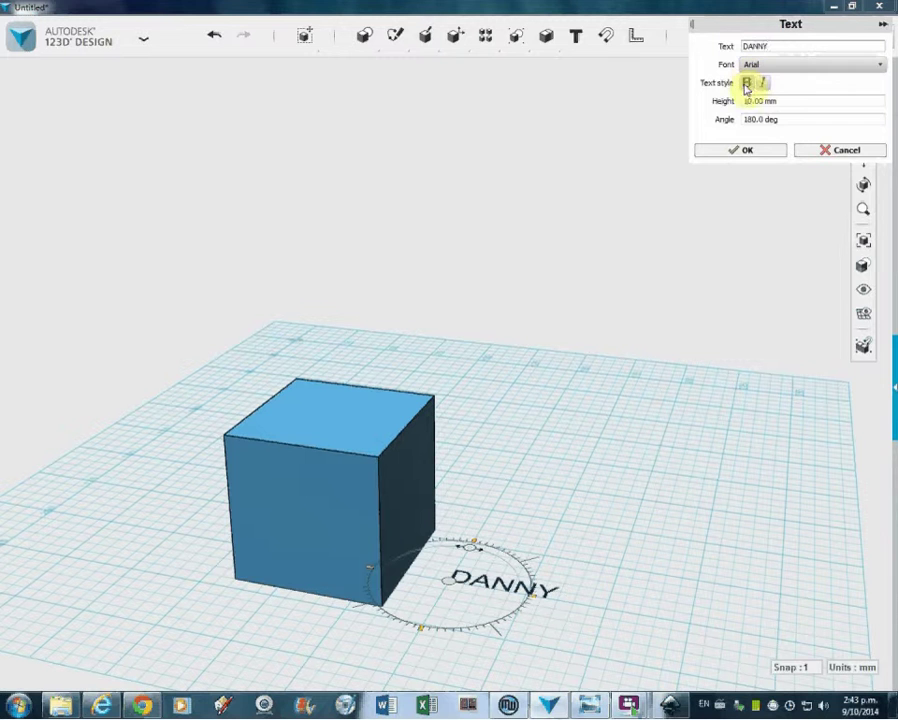
{"action": "left_click", "coordinate": [746, 84]}
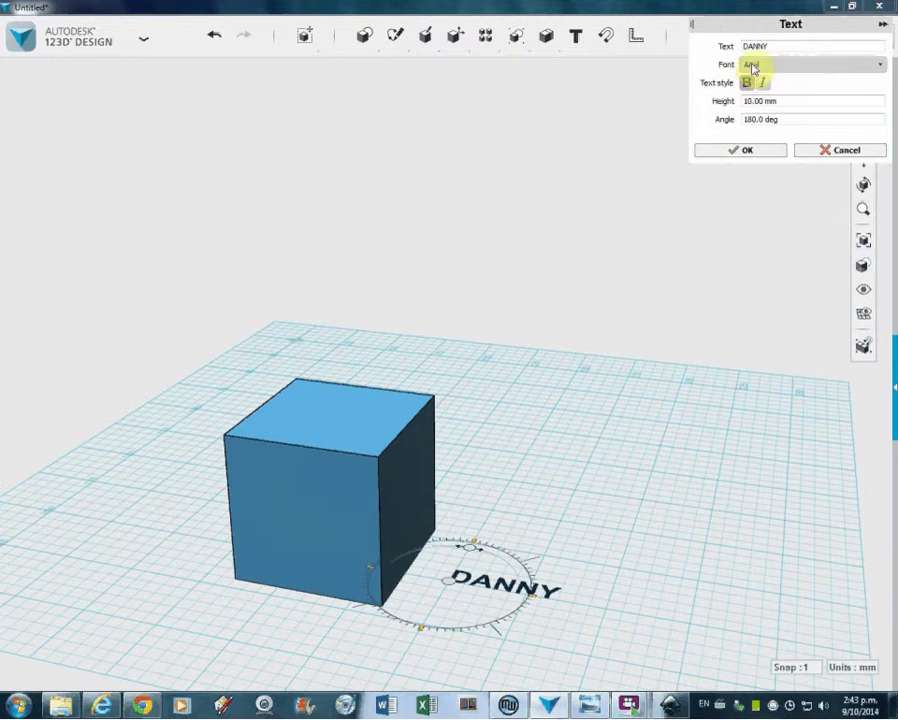
{"action": "left_click", "coordinate": [748, 151]}
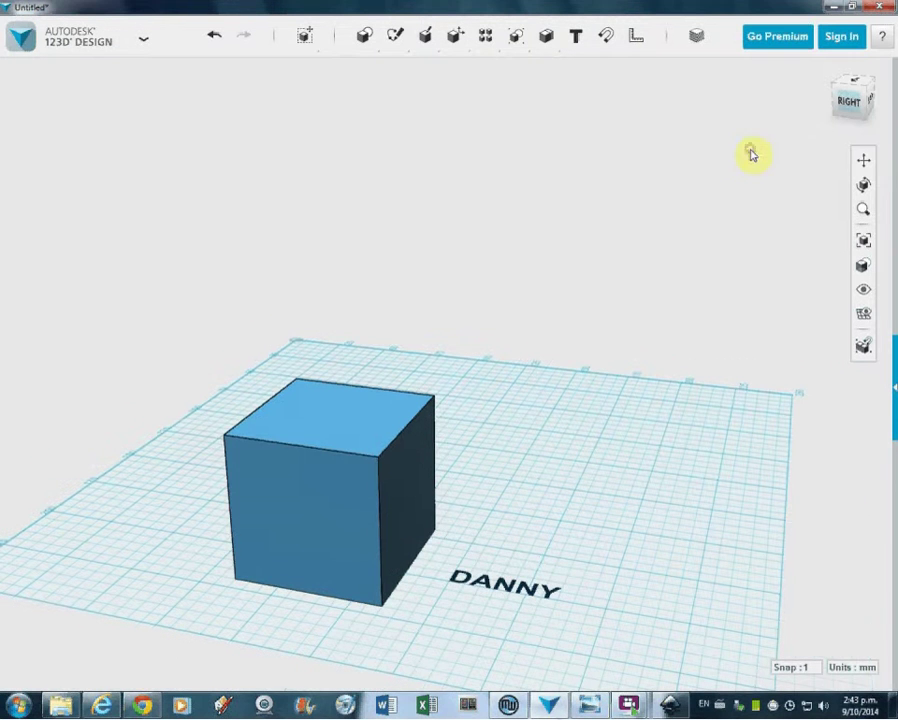
Extrude the name text upward by 10 mm.
{"action": "left_click", "coordinate": [511, 594]}
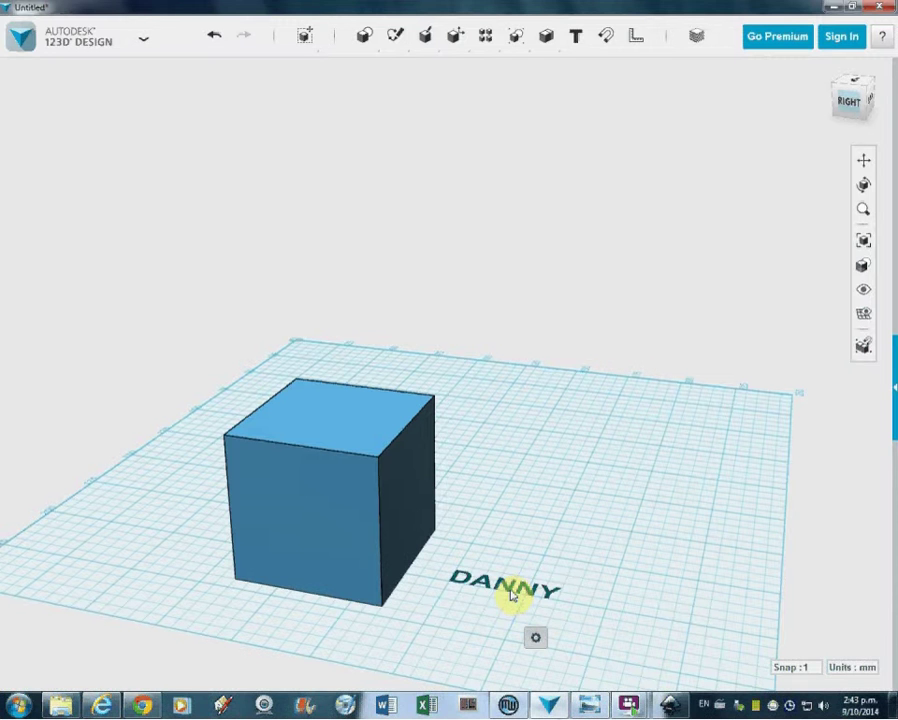
{"action": "mouse_move", "coordinate": [537, 641]}
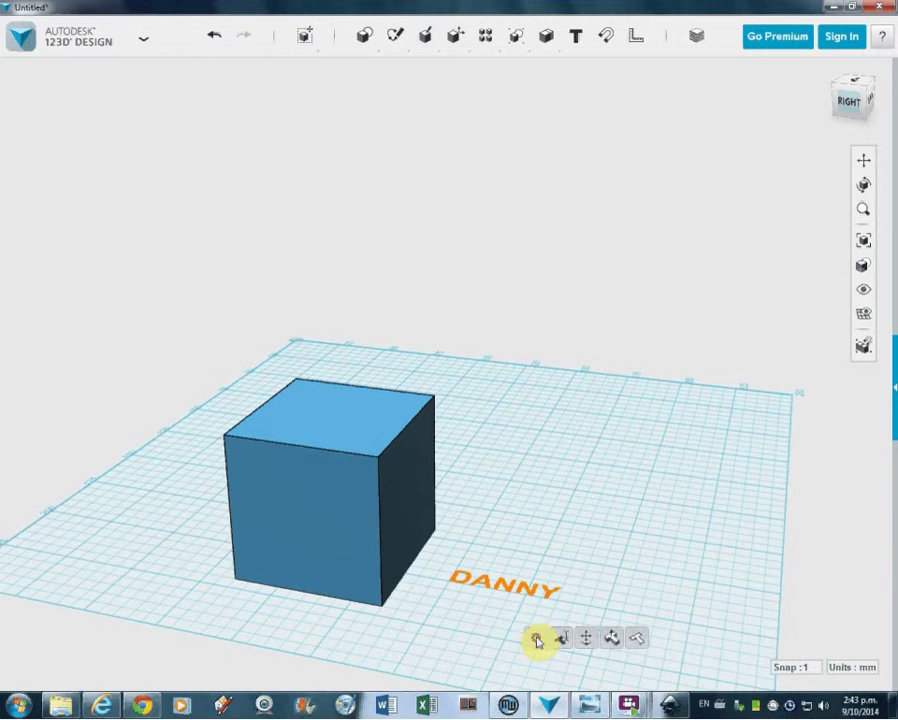
{"action": "left_click", "coordinate": [625, 578]}
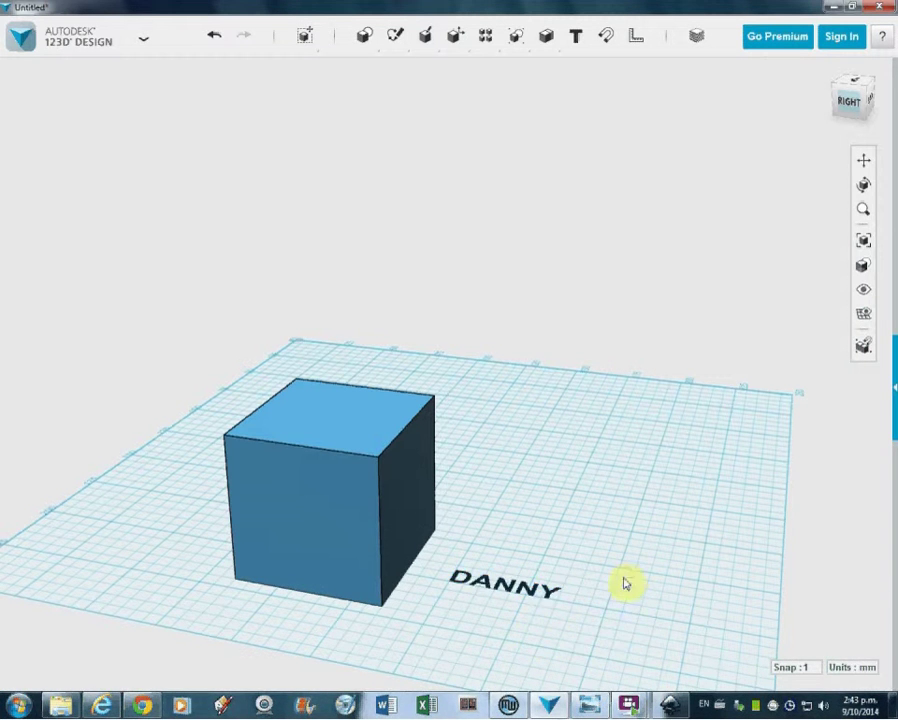
{"action": "left_click", "coordinate": [536, 596]}
{"action": "mouse_move", "coordinate": [561, 637]}
{"action": "left_click", "coordinate": [636, 638]}
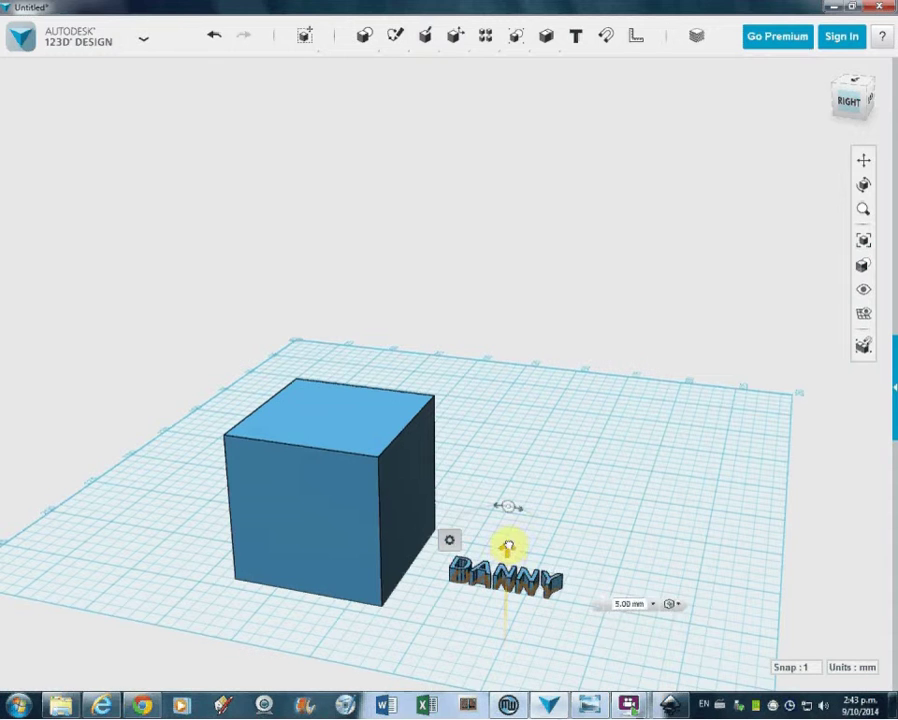
{"action": "left_click_drag", "start_coordinate": [508, 545], "coordinate": [508, 532]}
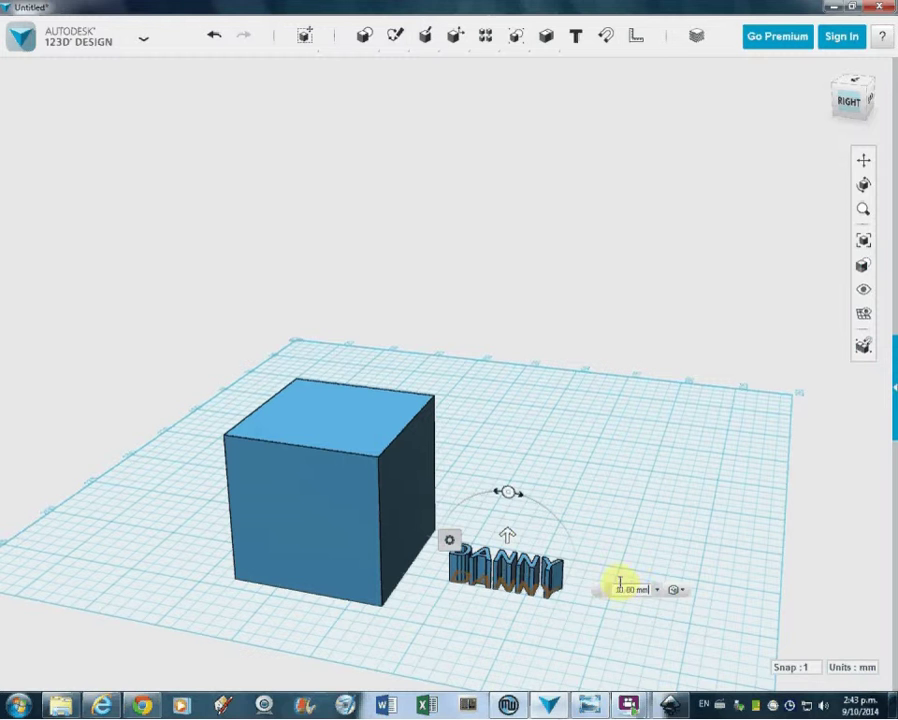
{"action": "left_click", "coordinate": [618, 550]}
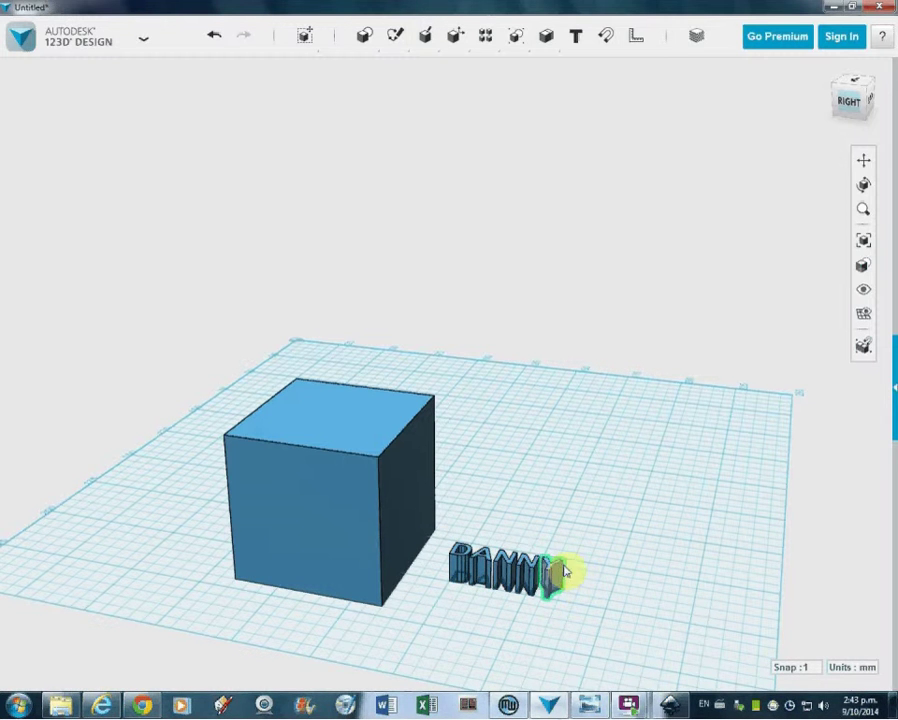
Combine all the extruded letters of the name into one group.
{"action": "left_click", "coordinate": [532, 568]}
{"action": "left_click", "coordinate": [501, 530]}
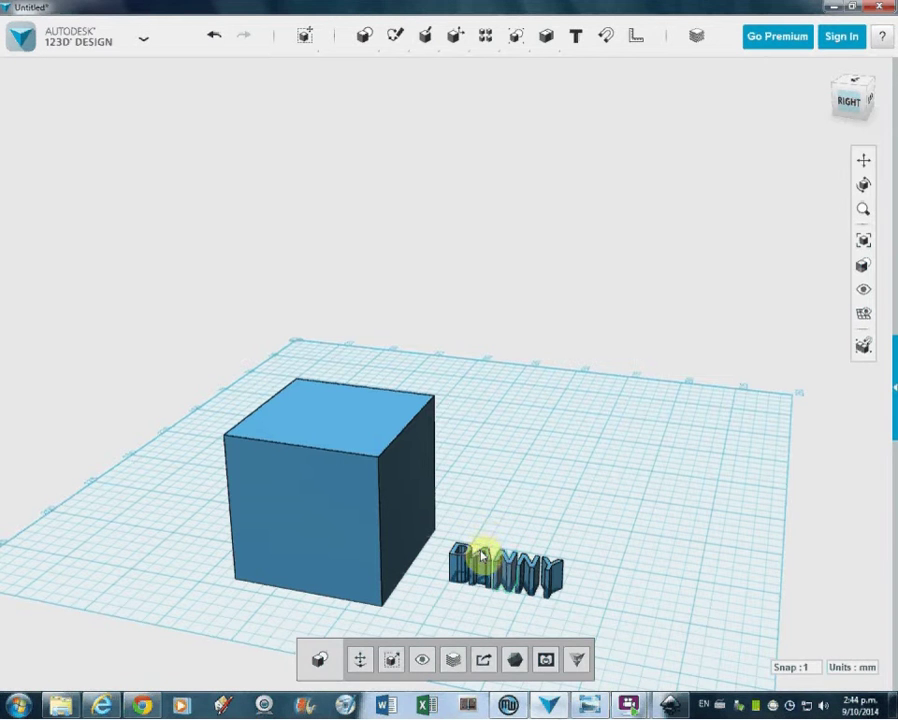
{"action": "mouse_move", "coordinate": [501, 507]}
{"action": "right_mouse_down"}
{"action": "mouse_move", "coordinate": [516, 500]}
{"action": "mouse_move", "coordinate": [507, 513]}
{"action": "right_mouse_up"}
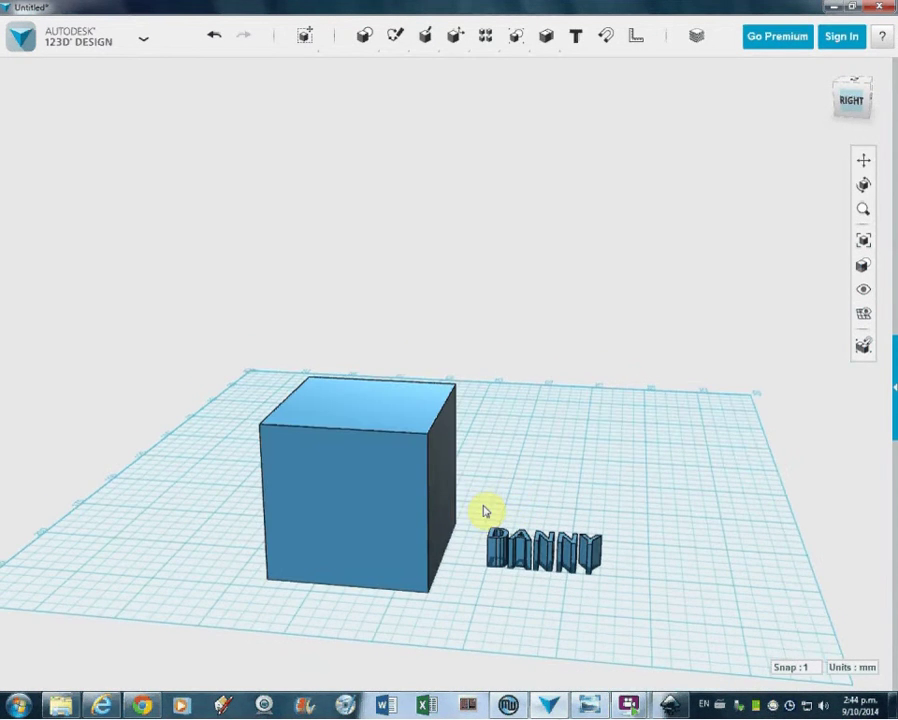
{"action": "left_click_drag", "start_coordinate": [477, 506], "coordinate": [621, 555]}
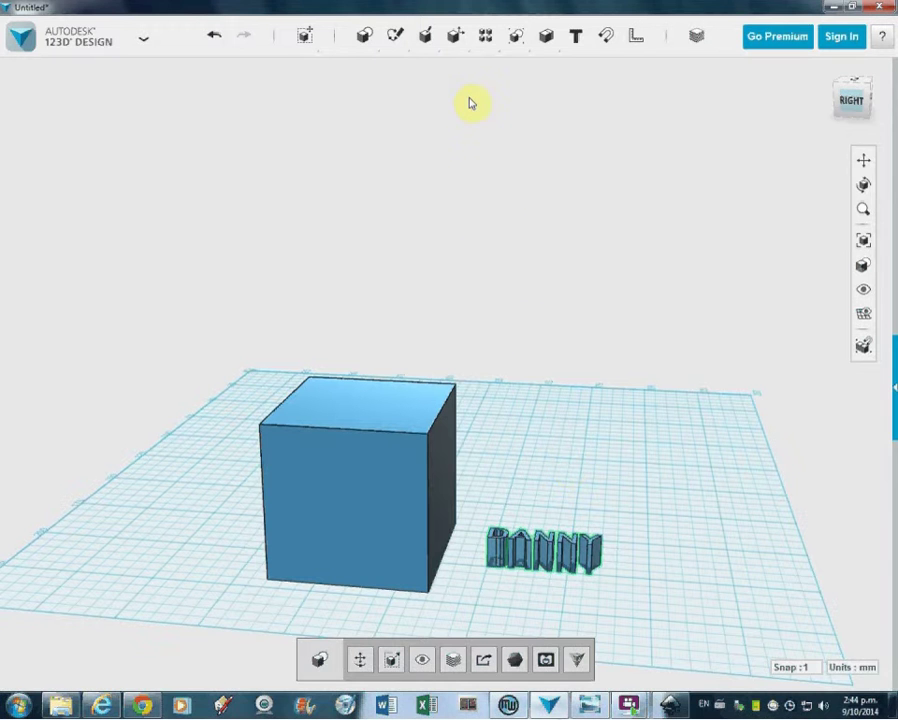
{"action": "mouse_move", "coordinate": [505, 50]}
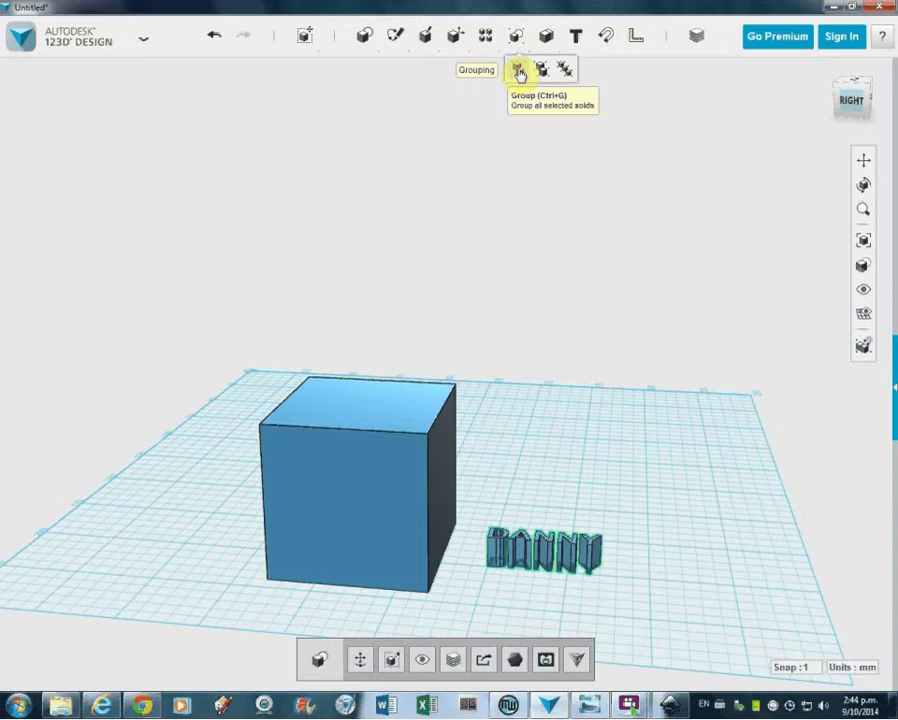
{"action": "left_click", "coordinate": [519, 74]}
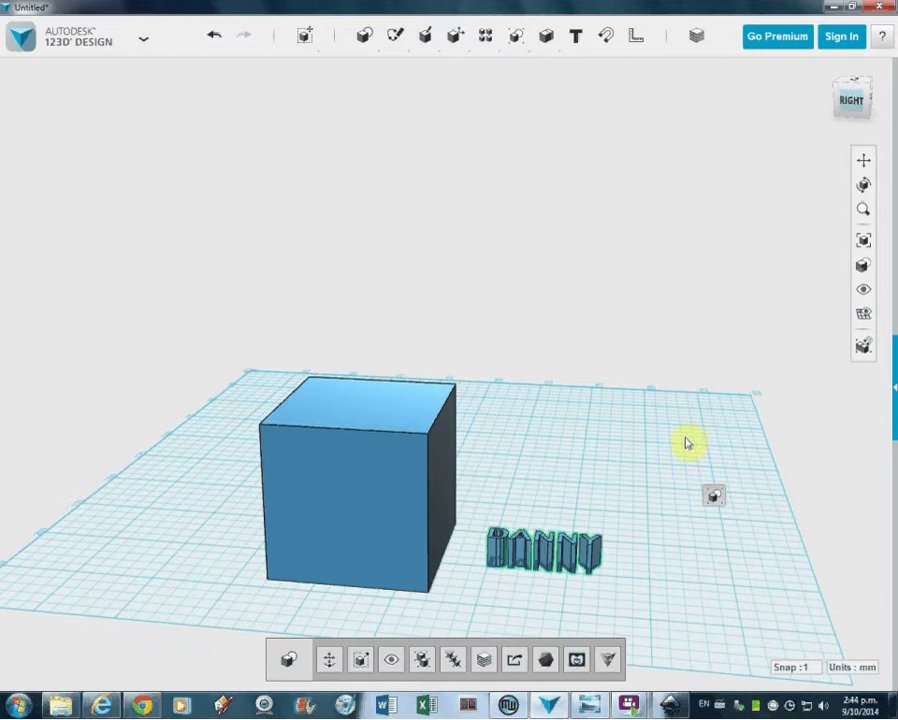
Stand the grouped letters upright above the grid and move them 20 mm forward, parallel to the cube's side face.
{"action": "key", "text": "ctrl+t"}
{"action": "left_click_drag", "start_coordinate": [546, 482], "coordinate": [548, 451]}
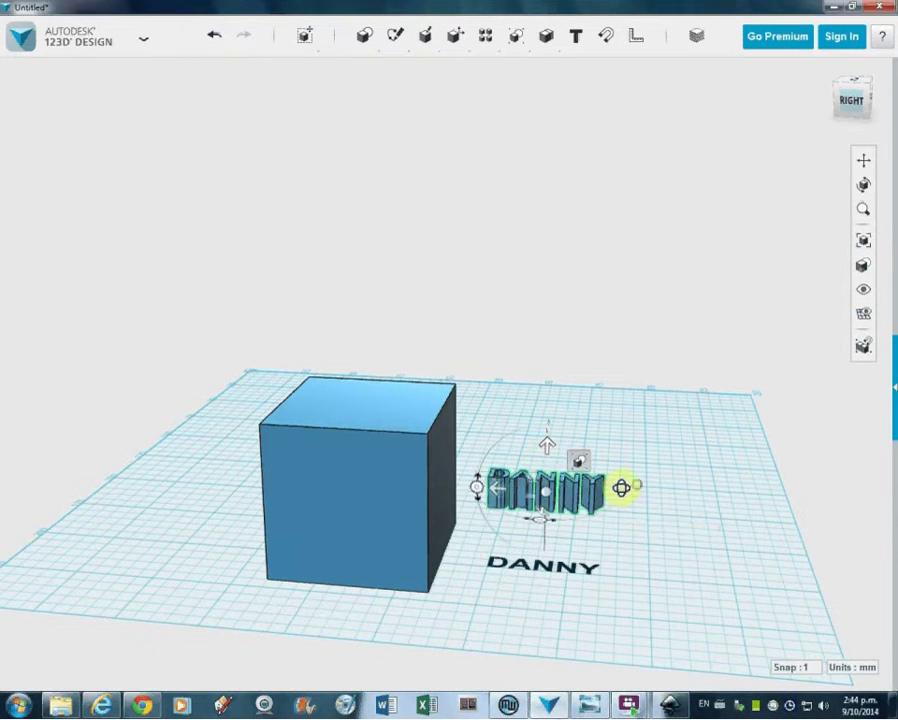
{"action": "right_click_drag", "start_coordinate": [608, 486], "coordinate": [587, 491]}
{"action": "left_click_drag", "start_coordinate": [351, 438], "coordinate": [262, 537]}
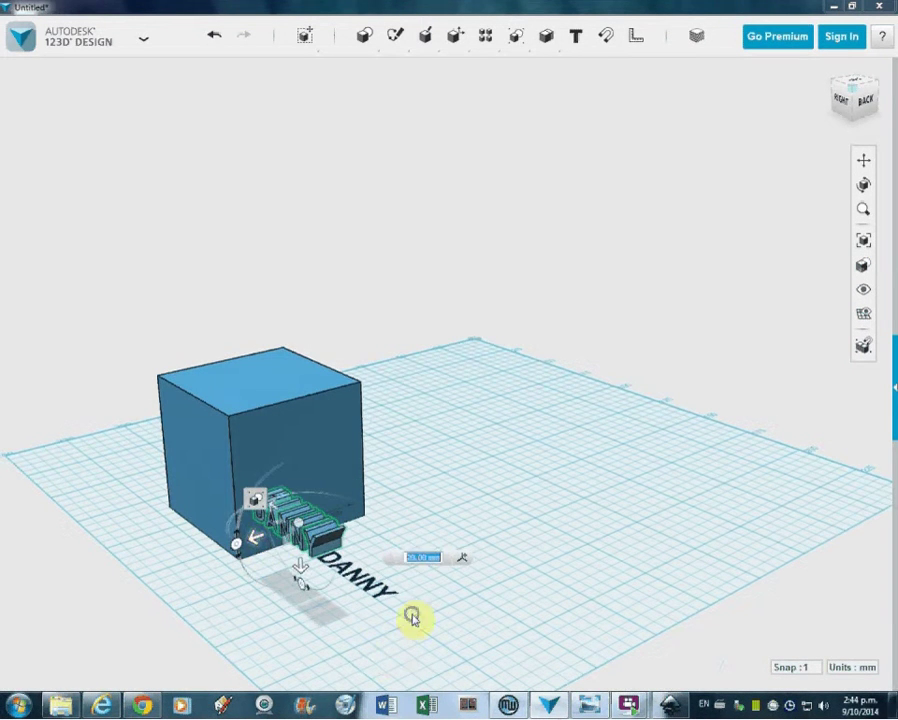
Move the upright letters 55 mm sideways onto the cube's right face and adjust their depth by -10 mm.
{"action": "right_click_drag", "start_coordinate": [413, 613], "coordinate": [470, 600]}
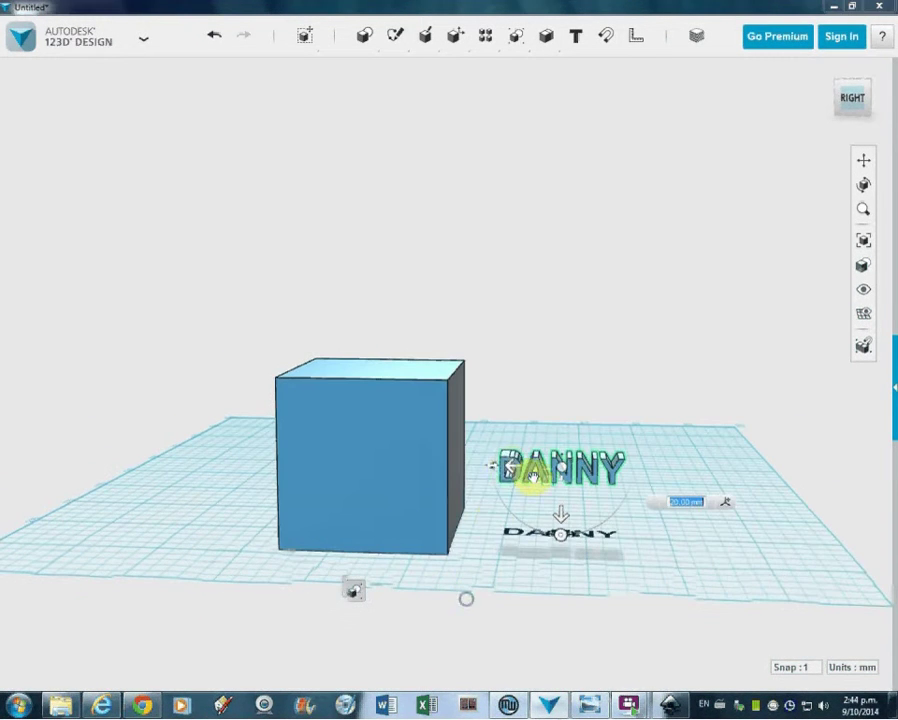
{"action": "left_click_drag", "start_coordinate": [519, 472], "coordinate": [328, 466]}
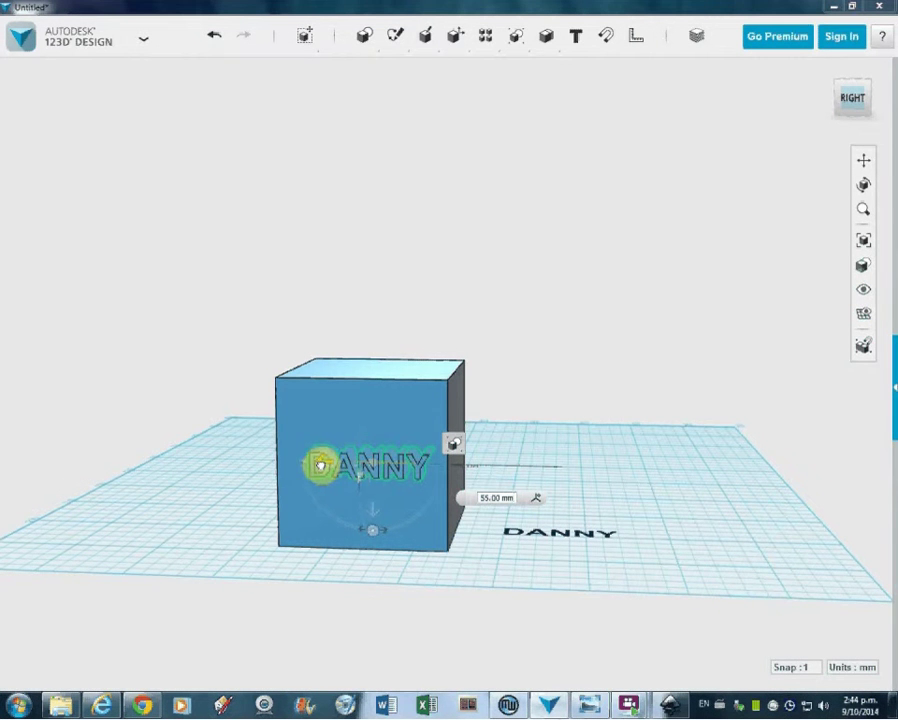
{"action": "right_click_drag", "start_coordinate": [370, 572], "coordinate": [471, 571]}
{"action": "left_click_drag", "start_coordinate": [695, 480], "coordinate": [698, 459]}
{"action": "right_click_drag", "start_coordinate": [728, 532], "coordinate": [650, 540]}
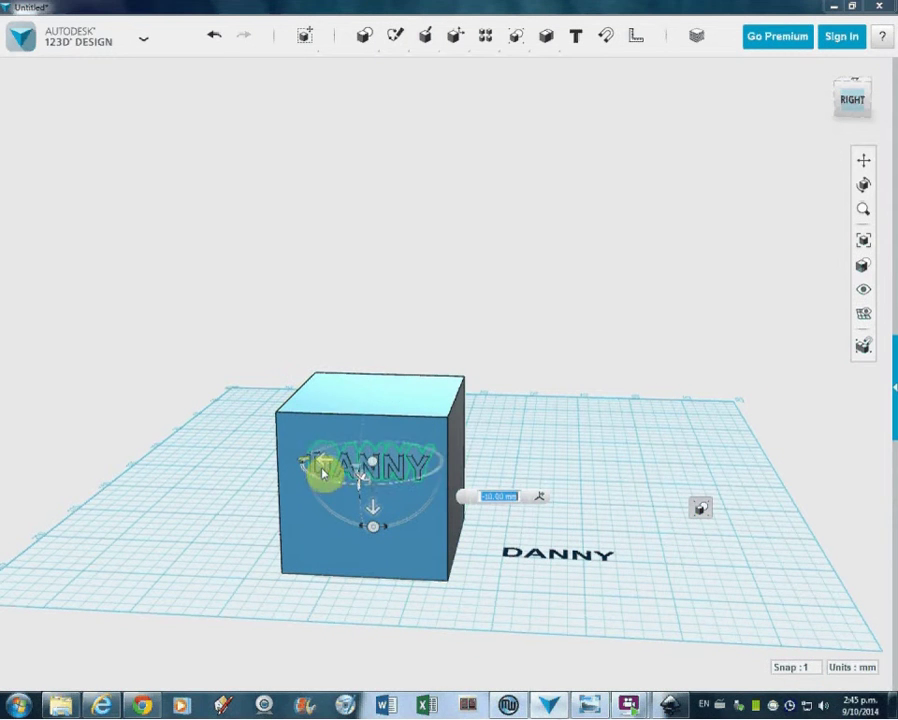
Centre the letters horizontally on the cube's right face and accept the move.
{"action": "mouse_move", "coordinate": [321, 459]}
{"action": "left_mouse_down"}
{"action": "mouse_move", "coordinate": [312, 458]}
{"action": "mouse_move", "coordinate": [322, 466]}
{"action": "left_mouse_up"}
{"action": "scroll", "coordinate": [327, 458], "scroll_direction": "up", "scroll_amount": 2}
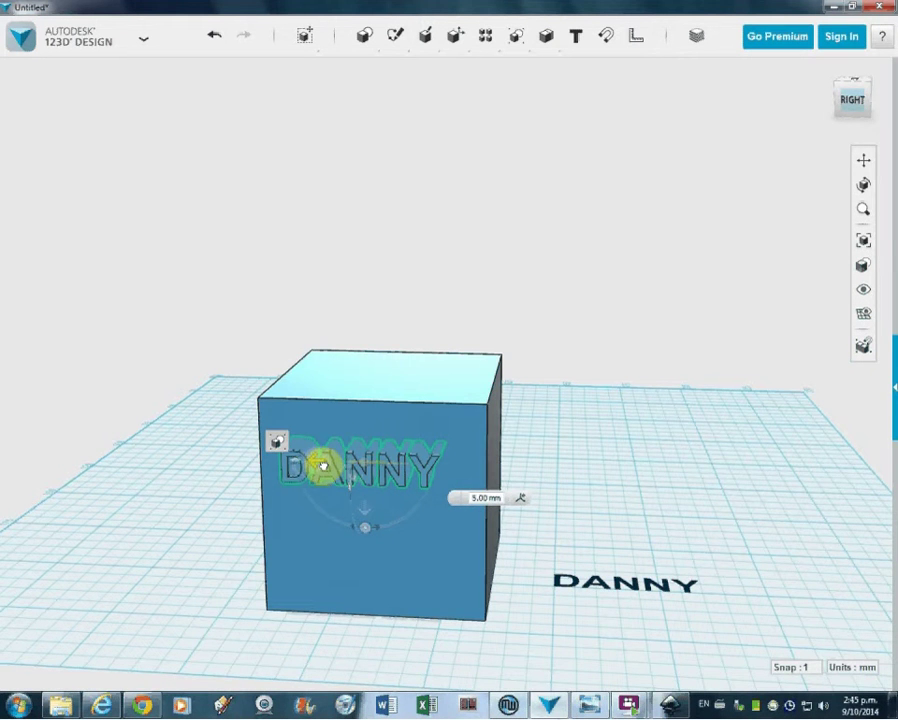
{"action": "scroll", "coordinate": [329, 467], "scroll_direction": "up", "scroll_amount": 3}
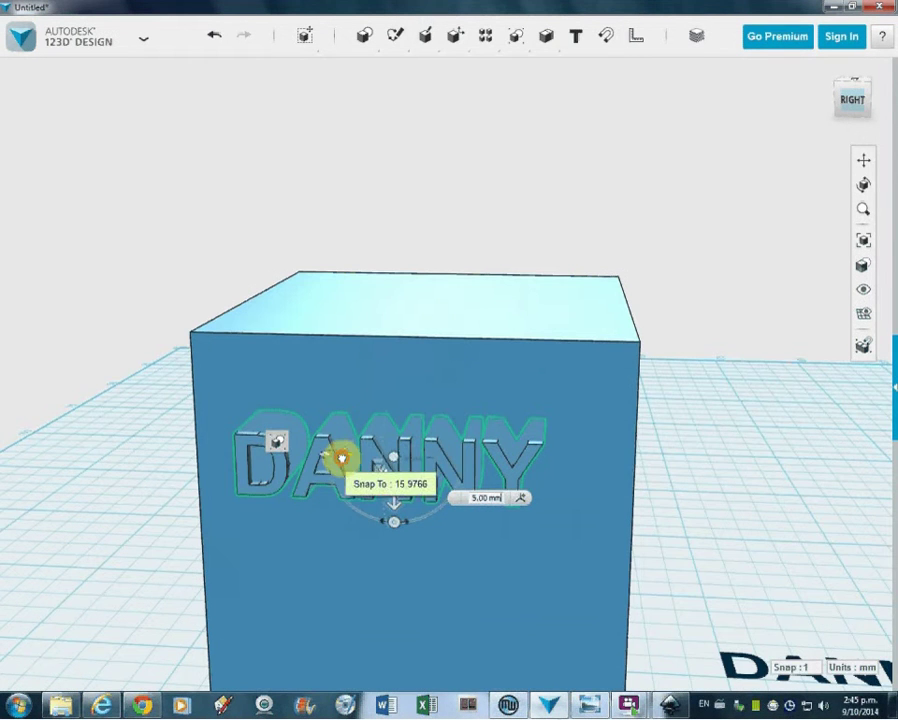
{"action": "left_click_drag", "start_coordinate": [343, 458], "coordinate": [356, 461]}
{"action": "right_click_drag", "start_coordinate": [421, 259], "coordinate": [427, 251]}
{"action": "right_click_drag", "start_coordinate": [198, 416], "coordinate": [229, 408]}
{"action": "scroll", "coordinate": [369, 441], "scroll_direction": "down", "scroll_amount": 2}
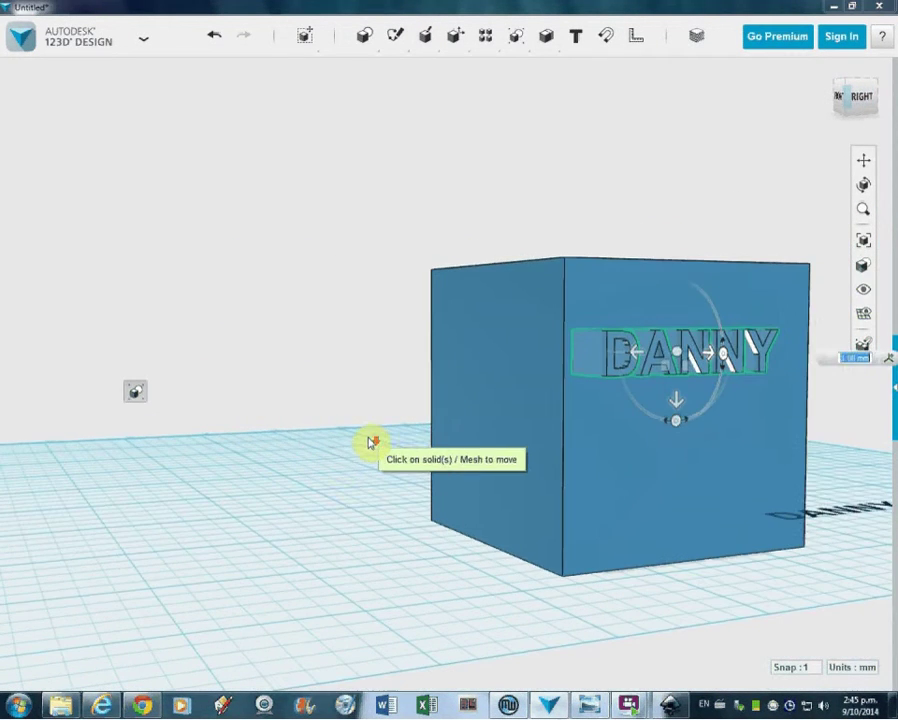
{"action": "right_click_drag", "start_coordinate": [346, 460], "coordinate": [365, 473]}
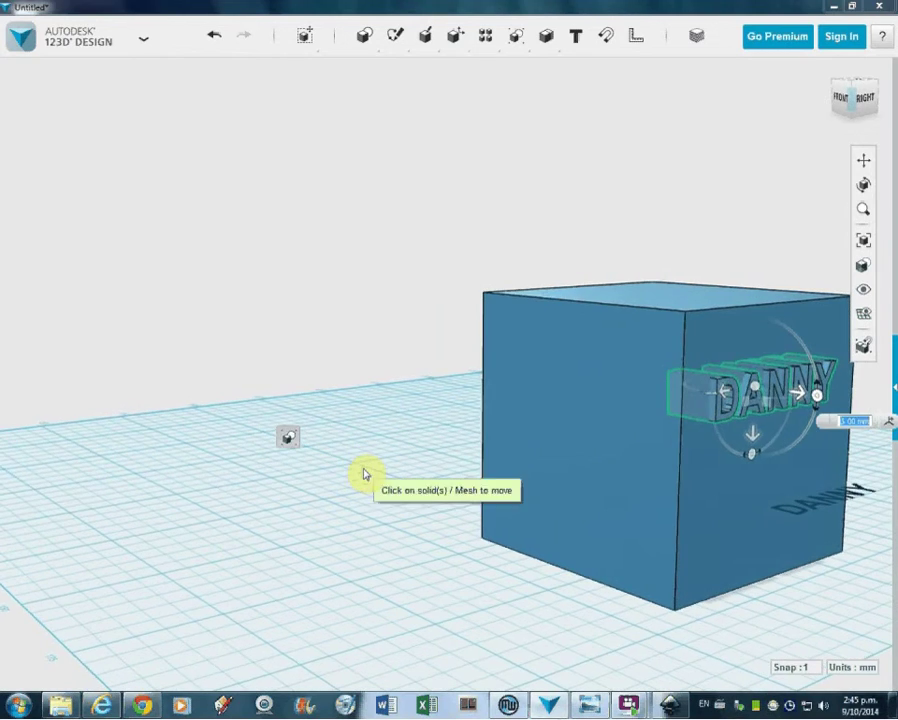
{"action": "key", "text": "Return"}
Duplicate the grouped letters on the cube's right face and move the copy -27 mm vertically, below the original.
{"action": "right_click_drag", "start_coordinate": [615, 473], "coordinate": [568, 434]}
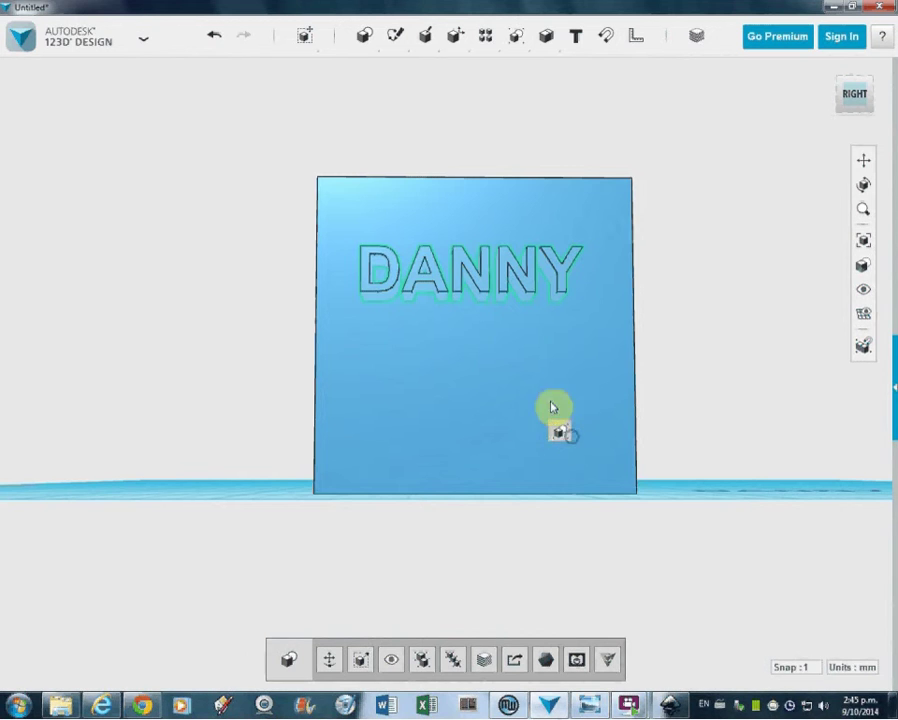
{"action": "left_click", "coordinate": [486, 287]}
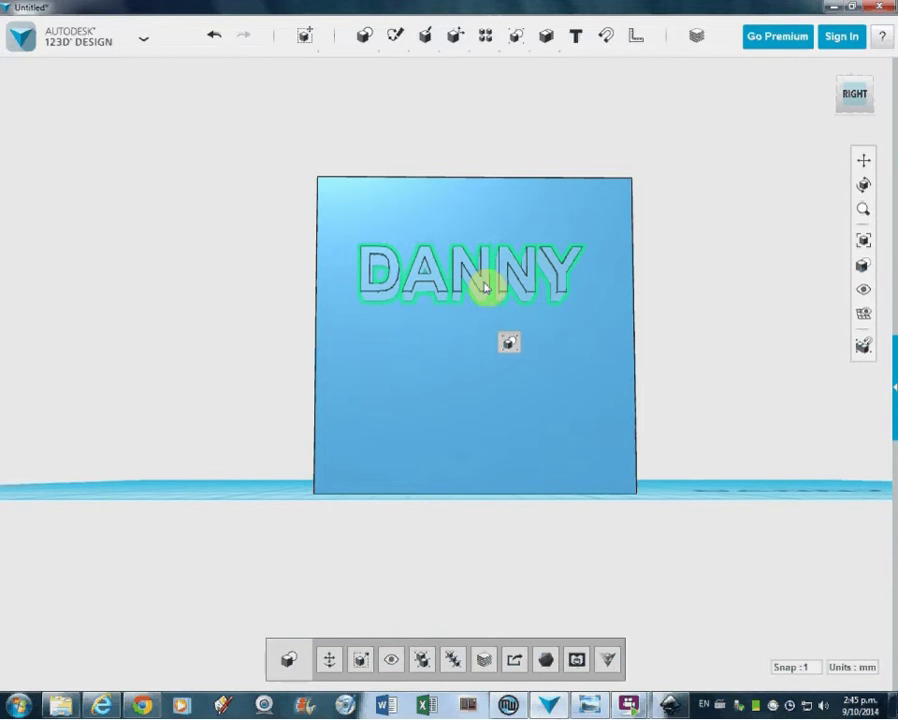
{"action": "left_click", "coordinate": [486, 287]}
{"action": "key", "text": "ctrl+t"}
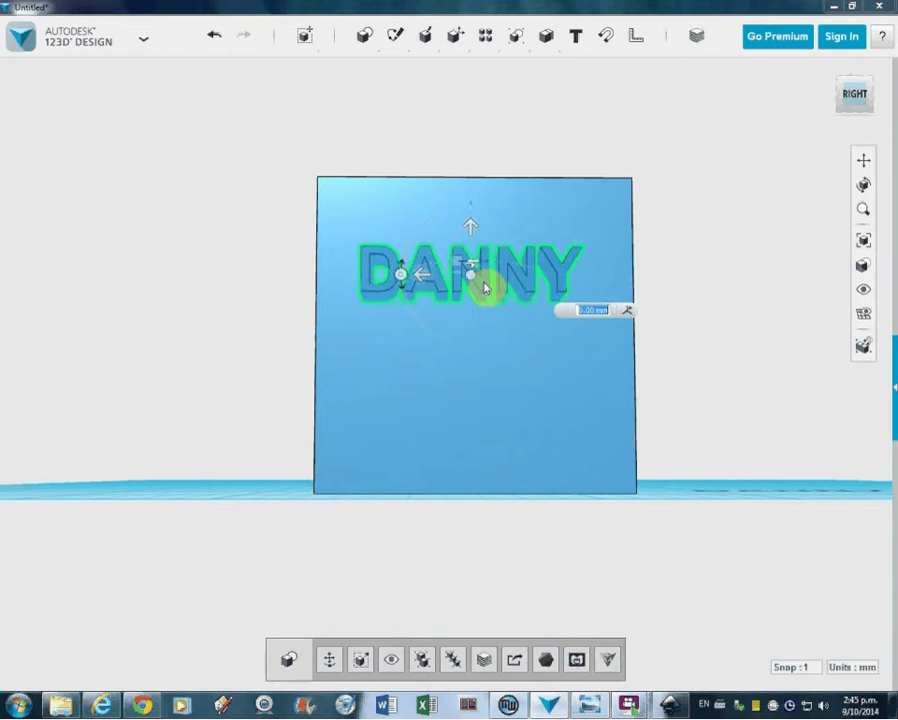
{"action": "left_click_drag", "start_coordinate": [474, 231], "coordinate": [472, 398]}
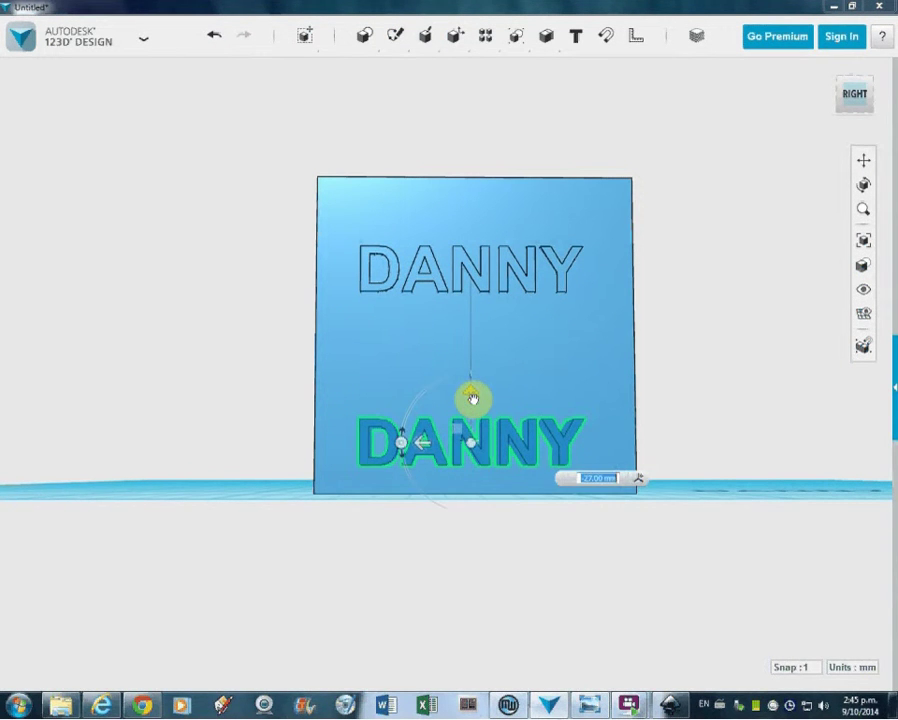
{"action": "left_click_drag", "start_coordinate": [472, 399], "coordinate": [472, 398]}
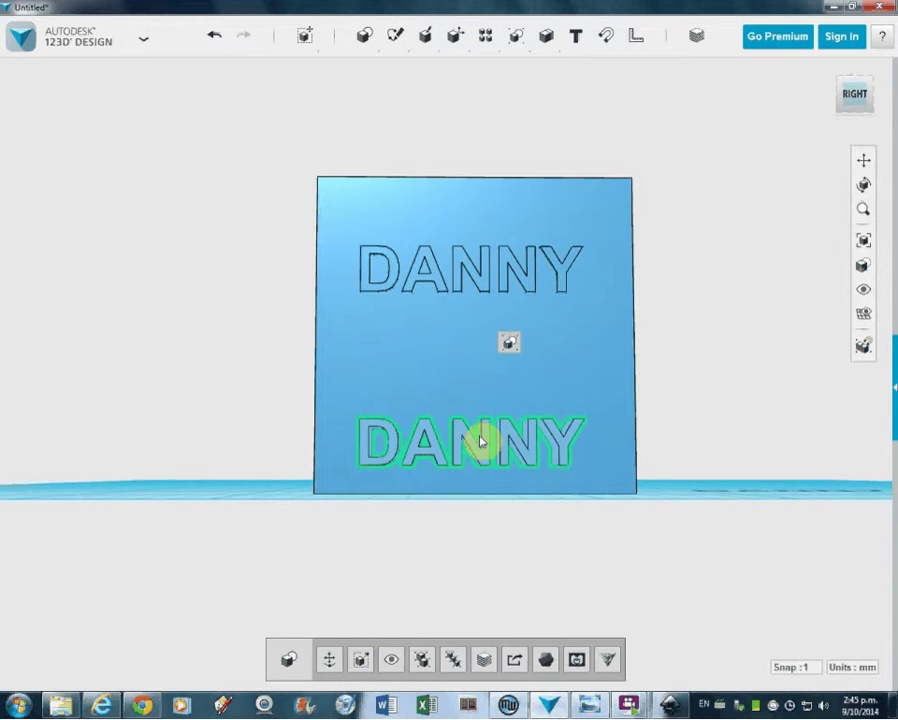
Scale the lower copy of the letters uniformly by a factor of about 1.27 and shift it sideways to centre it on the face.
{"action": "key", "text": "s"}
{"action": "left_click_drag", "start_coordinate": [499, 444], "coordinate": [511, 444]}
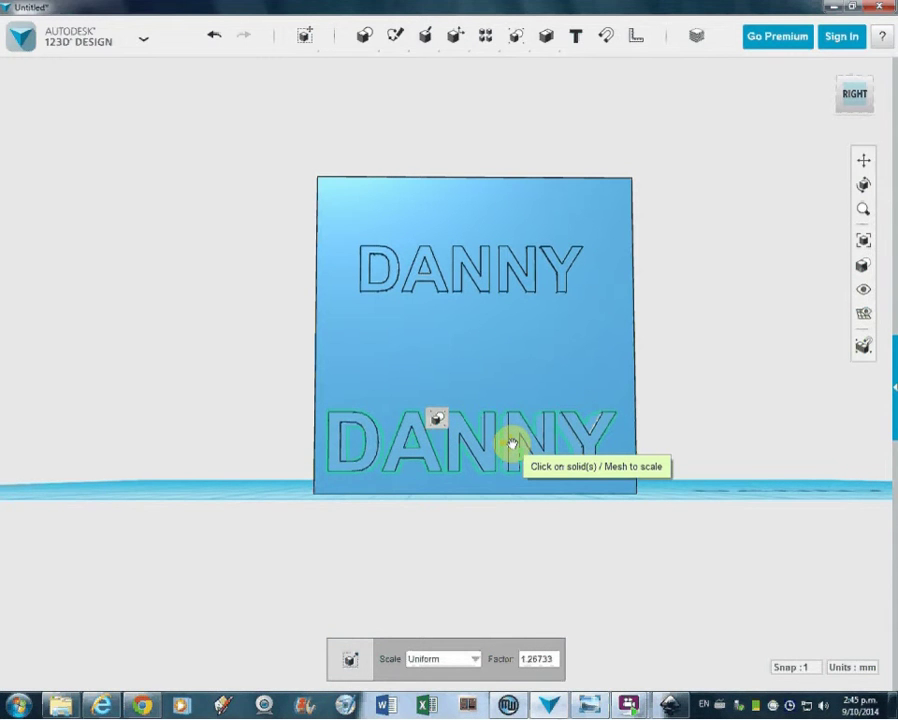
{"action": "left_click", "coordinate": [512, 444]}
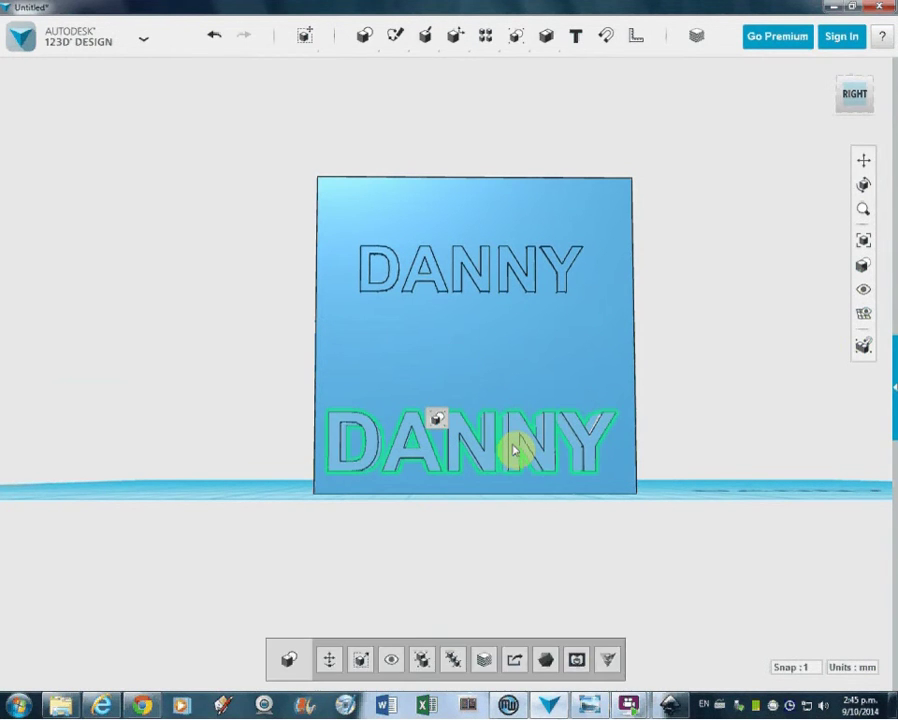
{"action": "key", "text": "ctrl+t"}
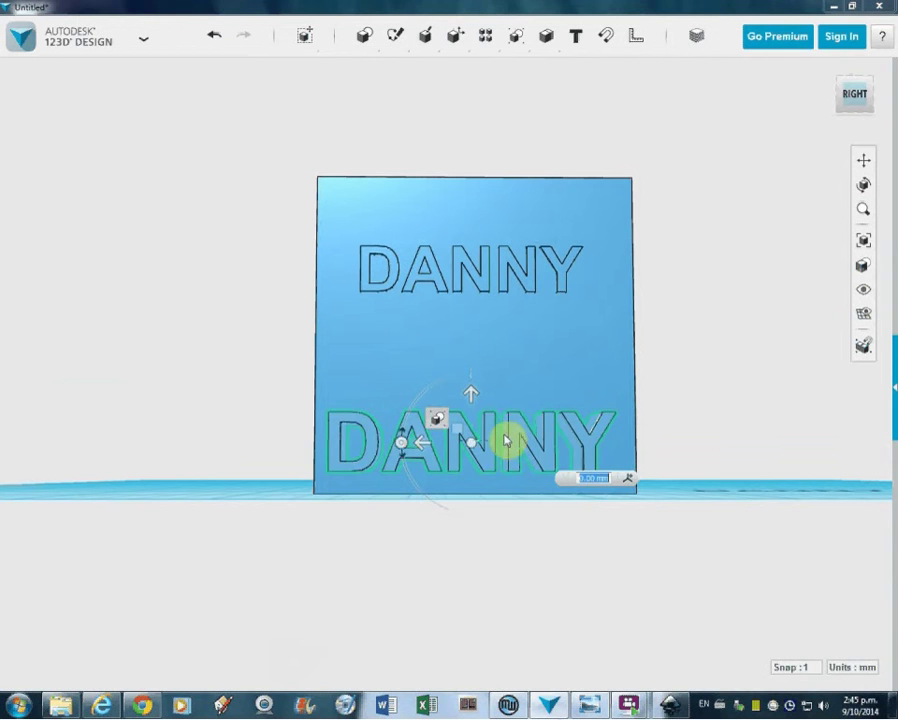
{"action": "left_click_drag", "start_coordinate": [420, 441], "coordinate": [427, 443]}
{"action": "left_click", "coordinate": [682, 412]}
Delete the flat text sketch lying on the grid beside the cube.
{"action": "right_click_drag", "start_coordinate": [680, 434], "coordinate": [682, 451]}
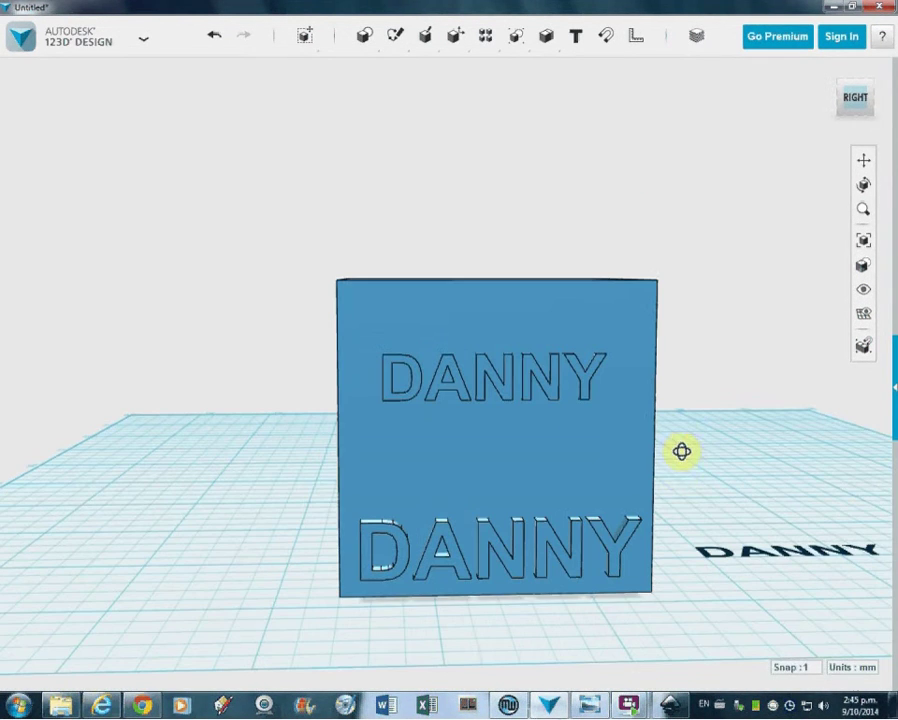
{"action": "left_click", "coordinate": [730, 559]}
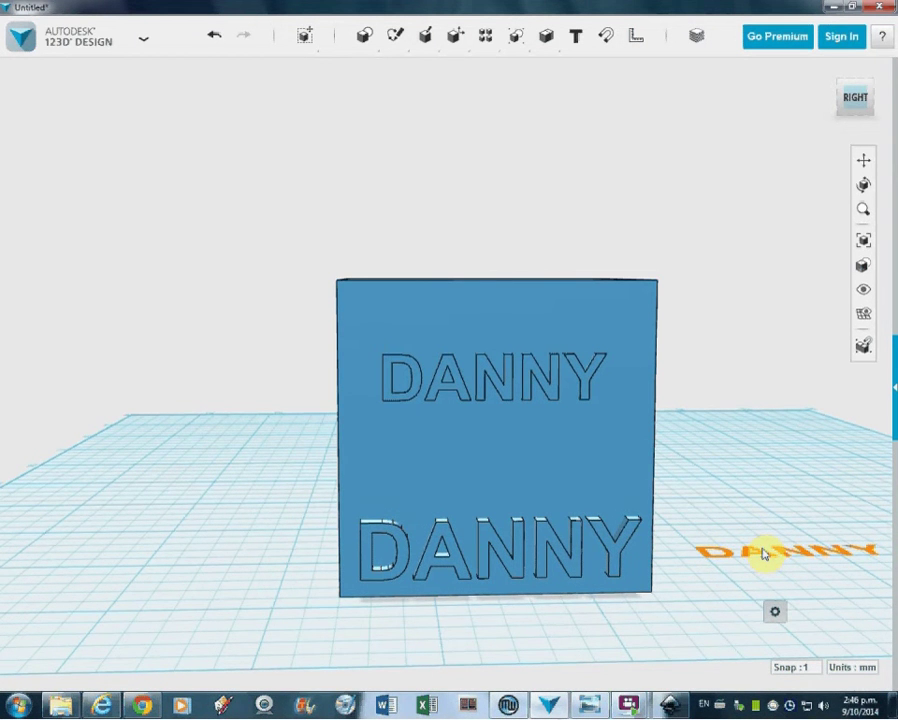
Merge the upper letters into the cube, using the cube as target and the letters as source, and check the combined solid.
{"action": "right_click_drag", "start_coordinate": [574, 570], "coordinate": [596, 554]}
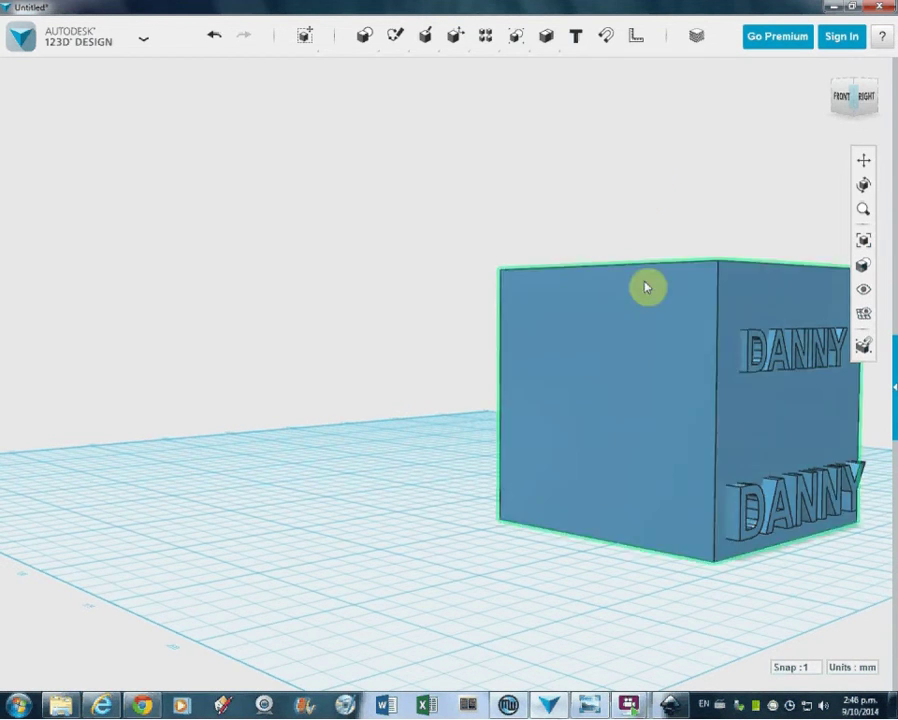
{"action": "middle_click_drag", "start_coordinate": [648, 306], "coordinate": [444, 324]}
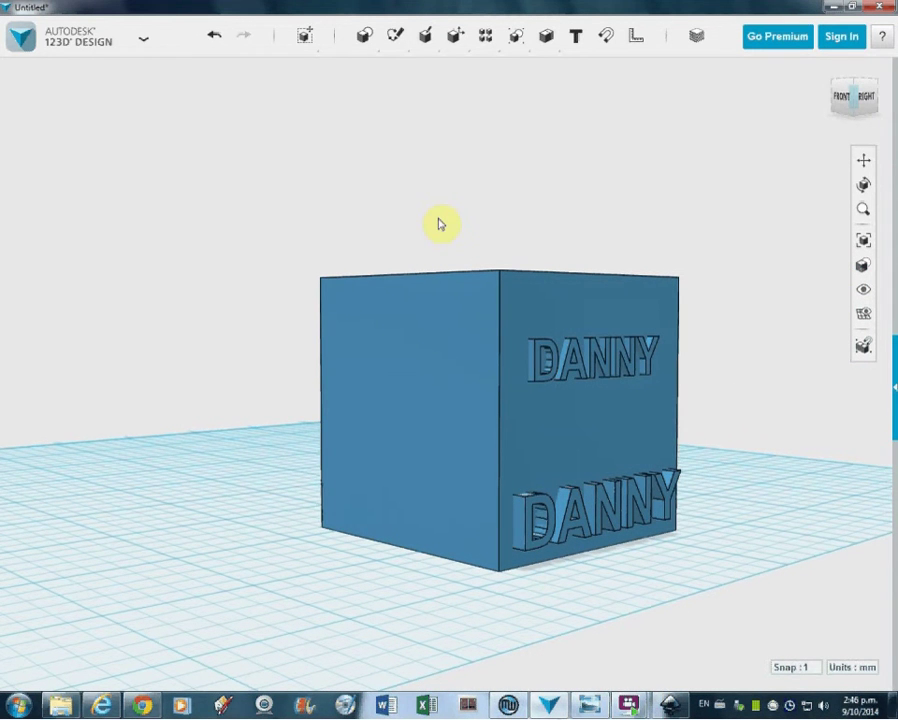
{"action": "mouse_move", "coordinate": [521, 42]}
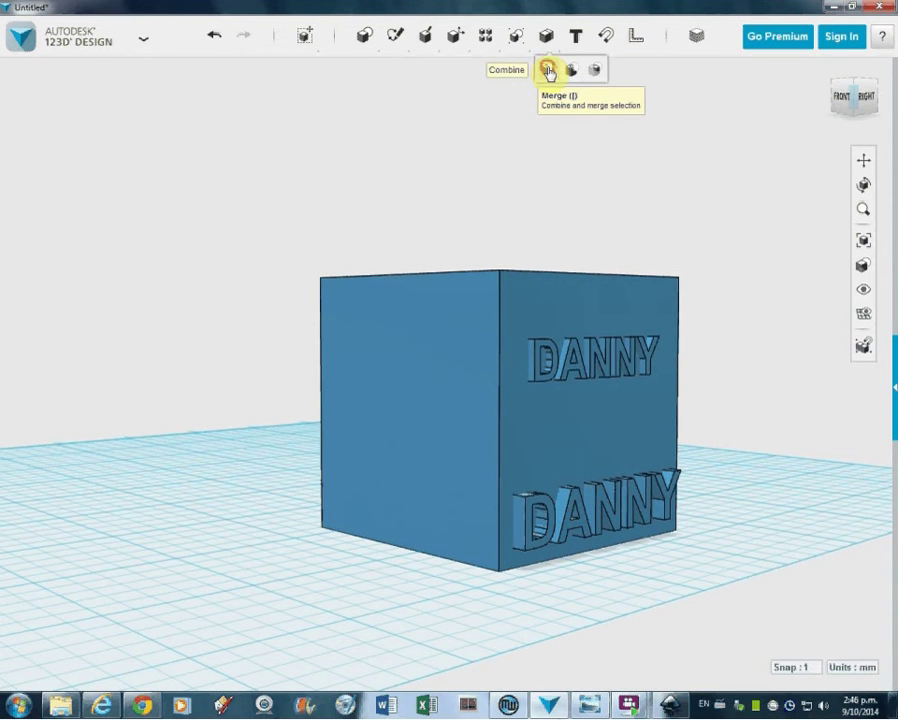
{"action": "left_click", "coordinate": [548, 71]}
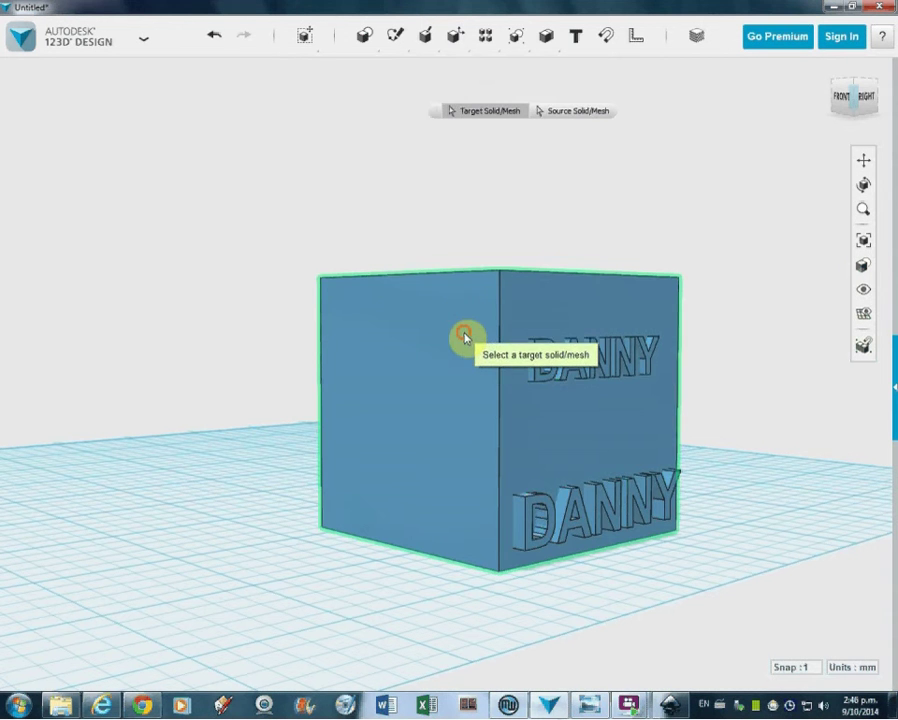
{"action": "left_click", "coordinate": [464, 337]}
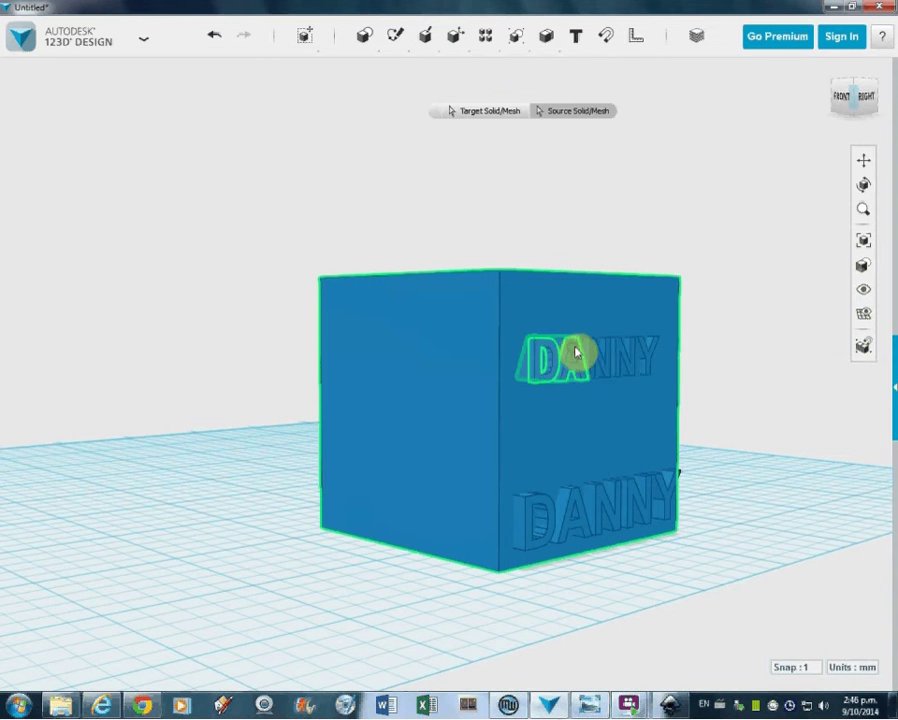
{"action": "left_click", "coordinate": [650, 362]}
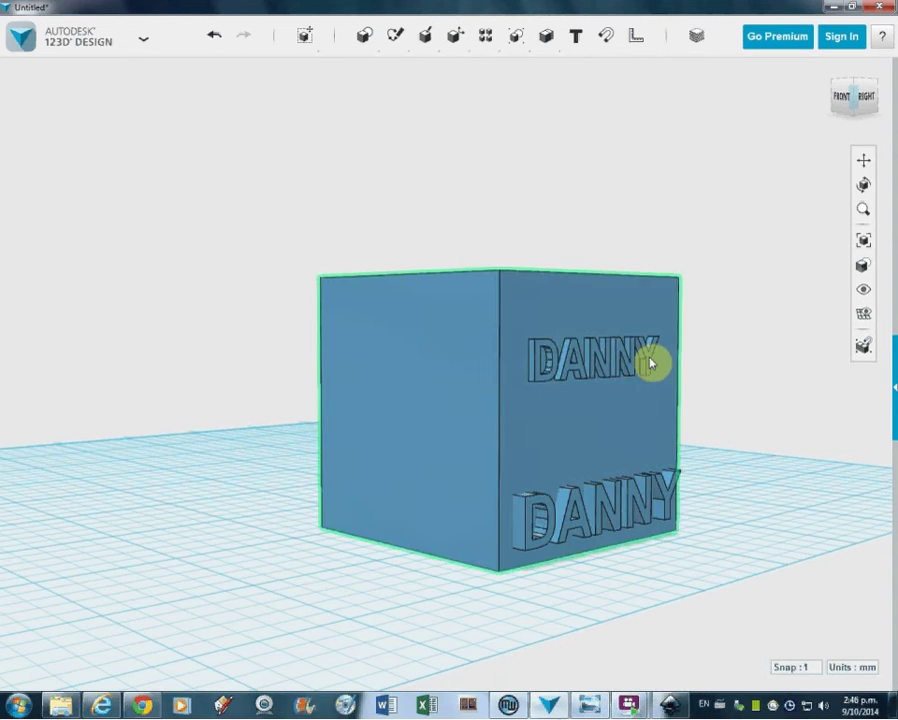
{"action": "right_click_drag", "start_coordinate": [710, 390], "coordinate": [722, 386]}
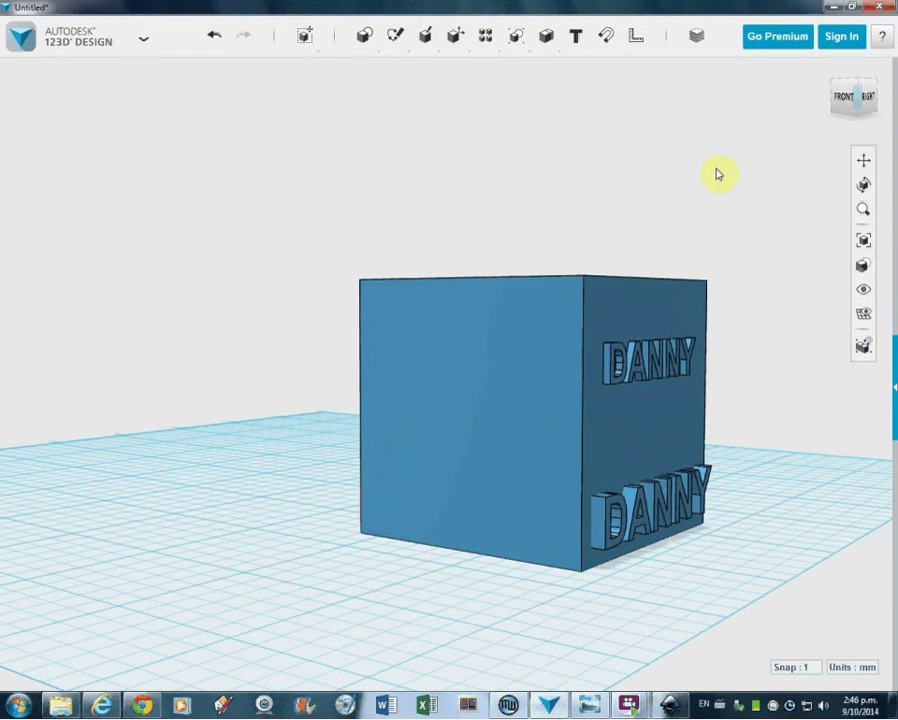
{"action": "left_click", "coordinate": [520, 326]}
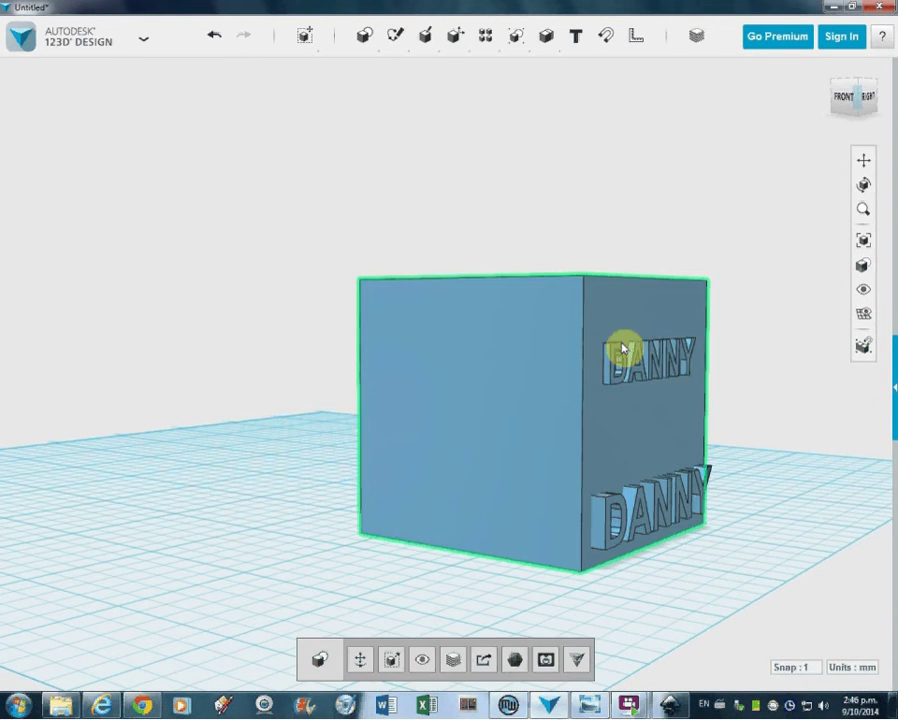
{"action": "left_click", "coordinate": [571, 199]}
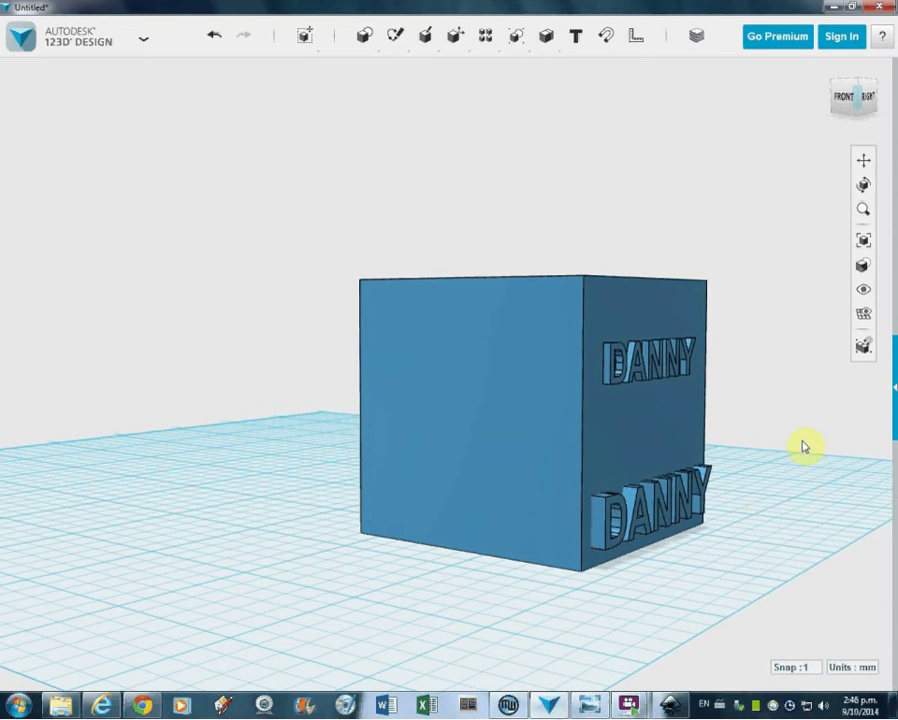
Subtract each of the lower, enlarged letters from the cube and inspect the engraved recesses in its right face.
{"action": "right_click_drag", "start_coordinate": [795, 458], "coordinate": [785, 454]}
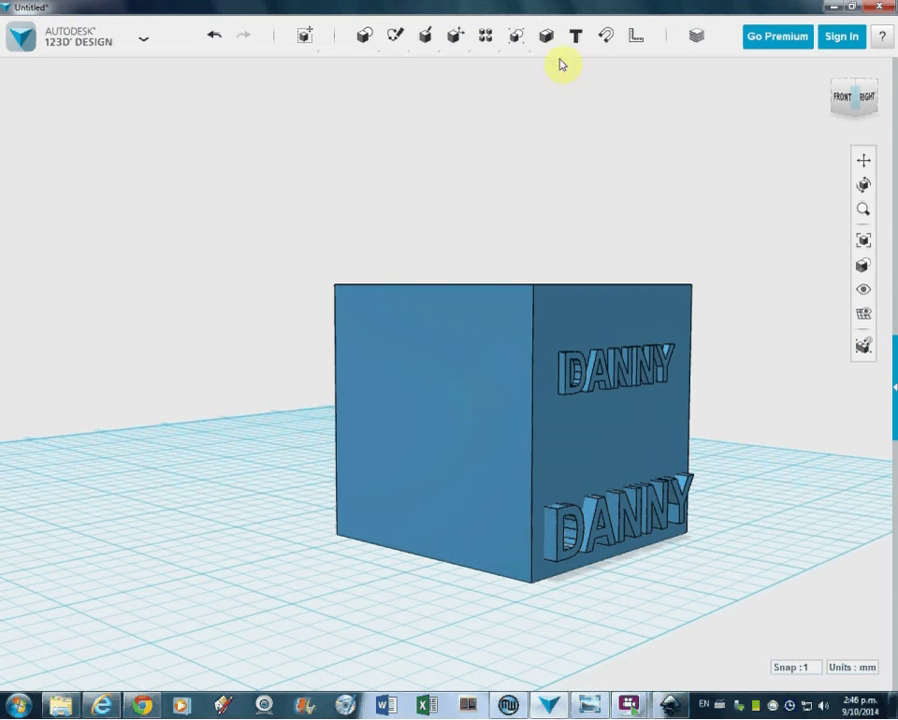
{"action": "mouse_move", "coordinate": [548, 42]}
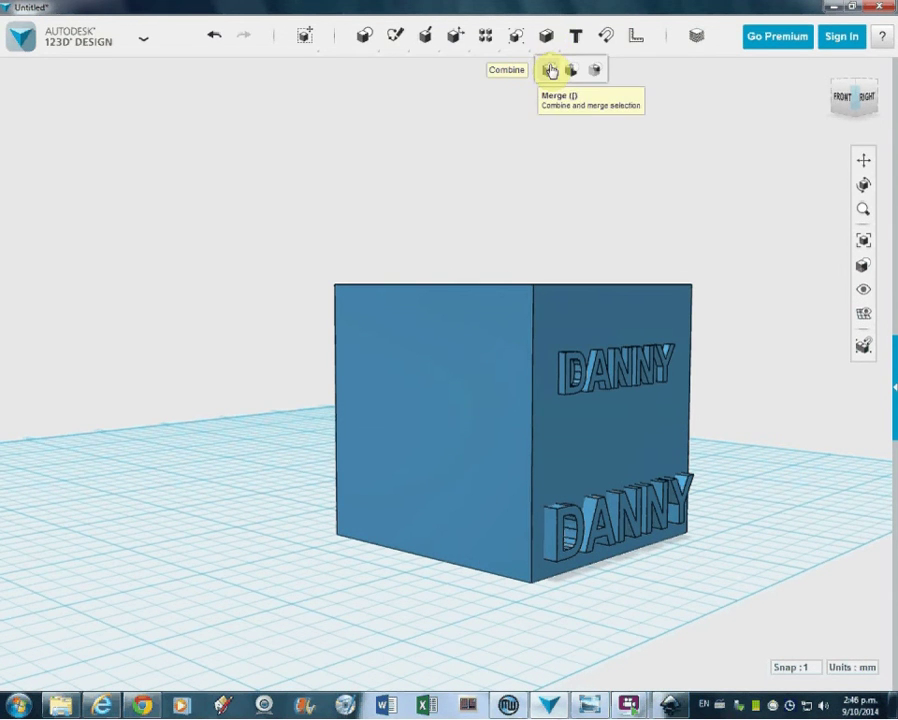
{"action": "left_click", "coordinate": [573, 73]}
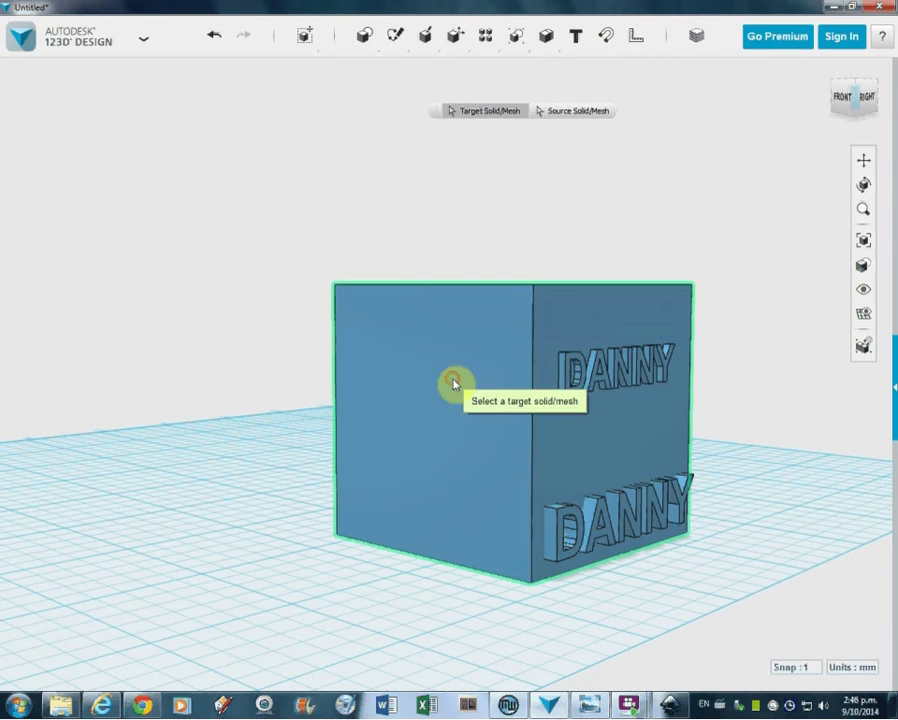
{"action": "left_click", "coordinate": [455, 379]}
{"action": "left_click", "coordinate": [576, 116]}
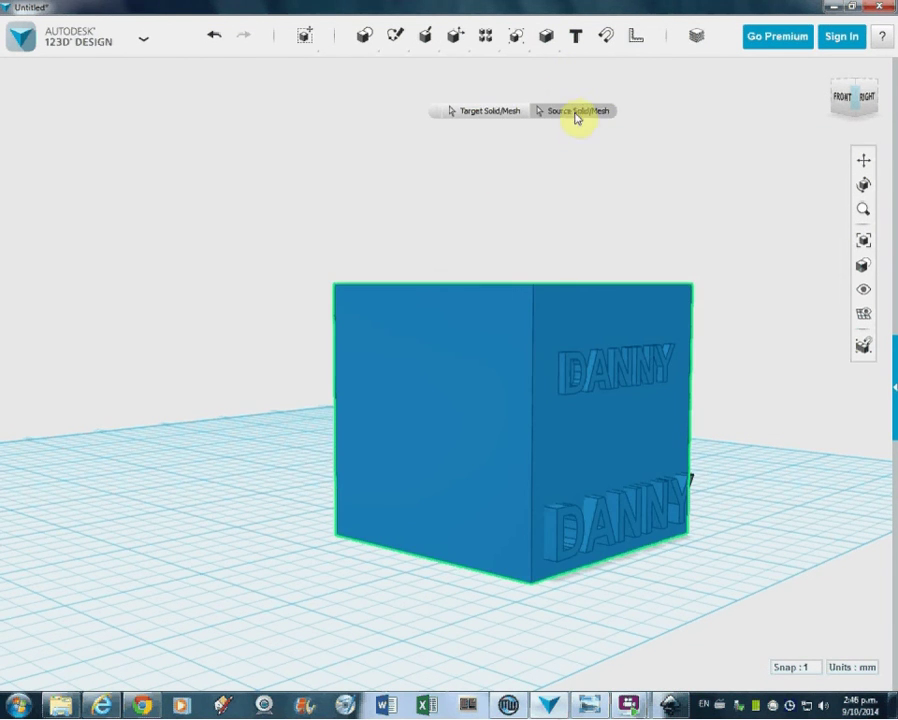
{"action": "left_click", "coordinate": [560, 539]}
{"action": "left_click", "coordinate": [607, 529]}
{"action": "left_click", "coordinate": [628, 521]}
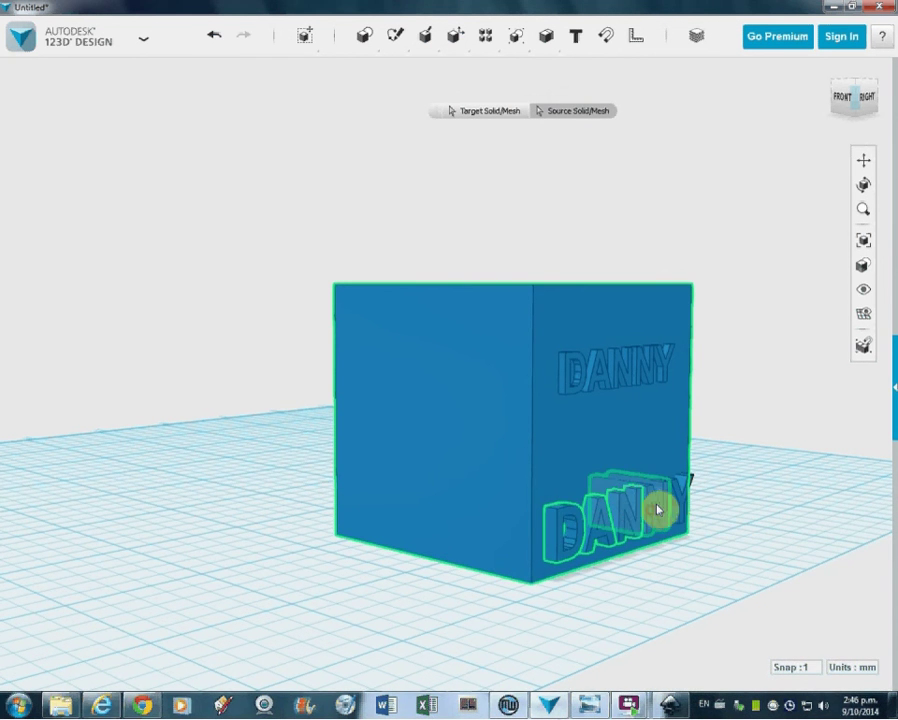
{"action": "left_click", "coordinate": [680, 502]}
{"action": "right_click_drag", "start_coordinate": [748, 512], "coordinate": [691, 507]}
{"action": "right_click_drag", "start_coordinate": [595, 511], "coordinate": [638, 488]}
{"action": "scroll", "coordinate": [628, 484], "scroll_direction": "up", "scroll_amount": 3}
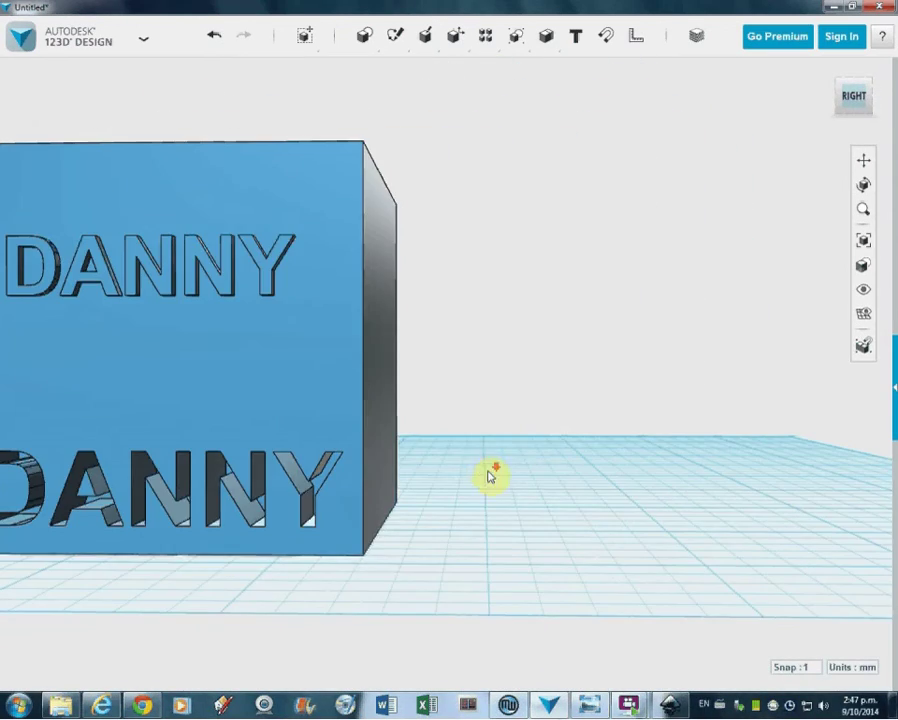
{"action": "scroll", "coordinate": [489, 475], "scroll_direction": "down", "scroll_amount": 2}
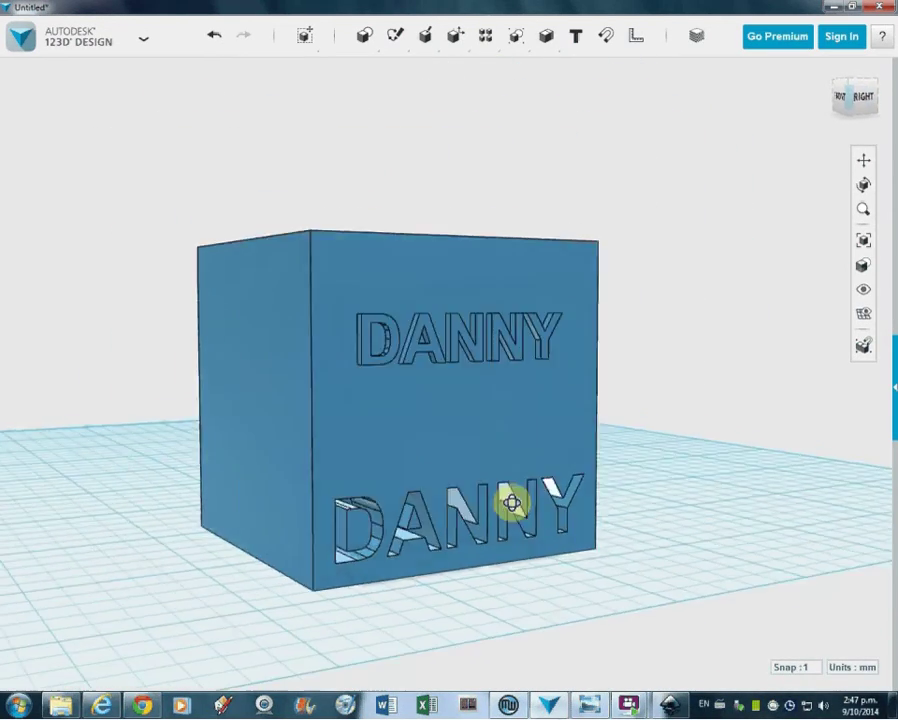